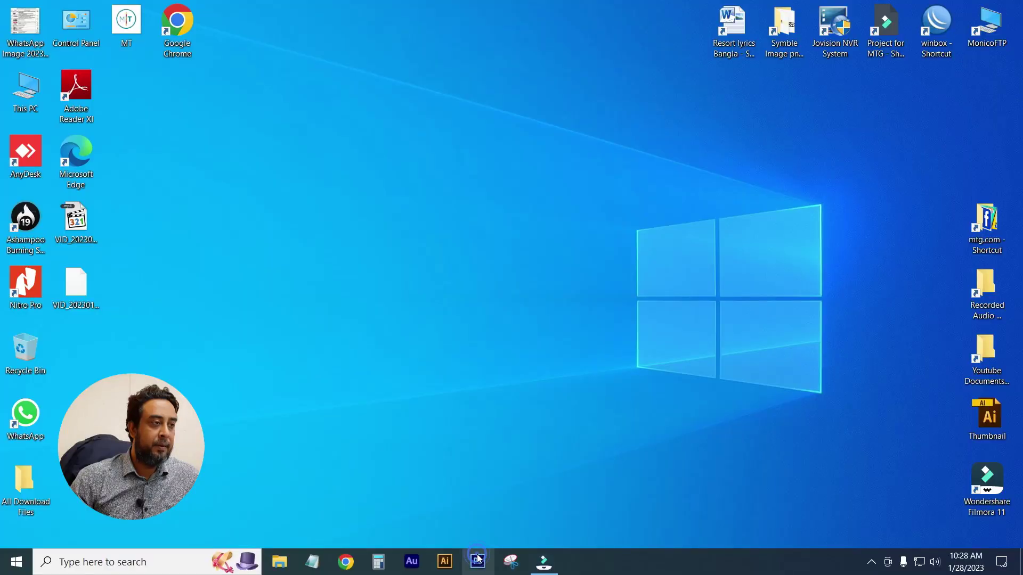
Launch Photoshop CS6 and then Illustrator CS6 from the taskbar
click(478, 558)
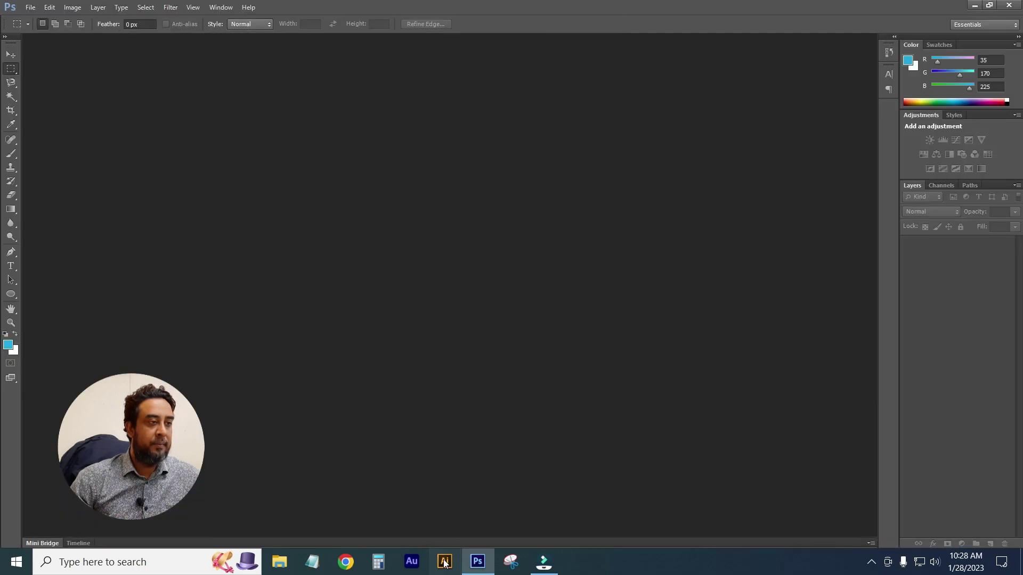
click(444, 562)
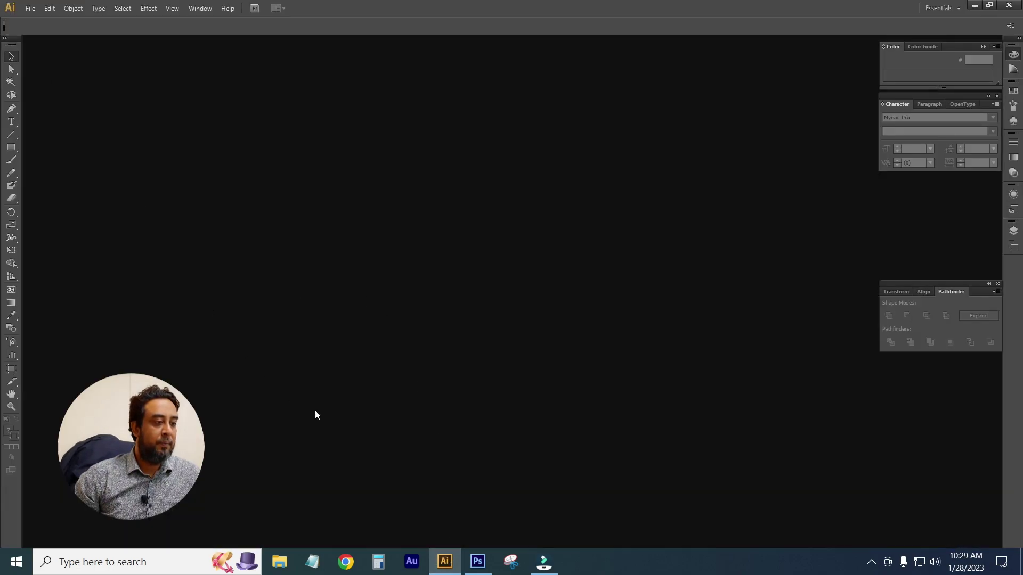
Create a new A3 Illustrator document, Untitled-1, then bring Photoshop back to the front
click(478, 560)
click(445, 561)
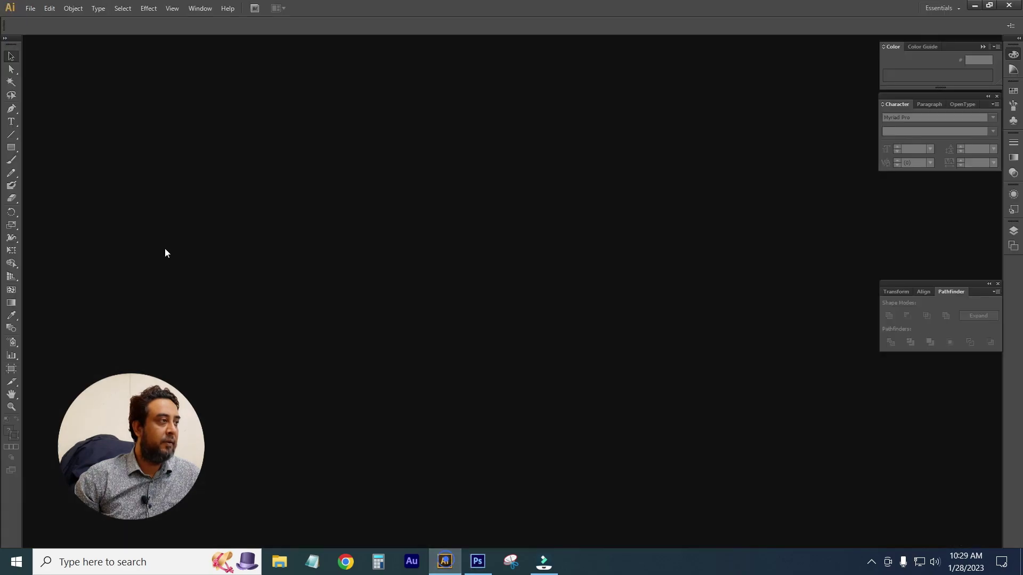
click(28, 9)
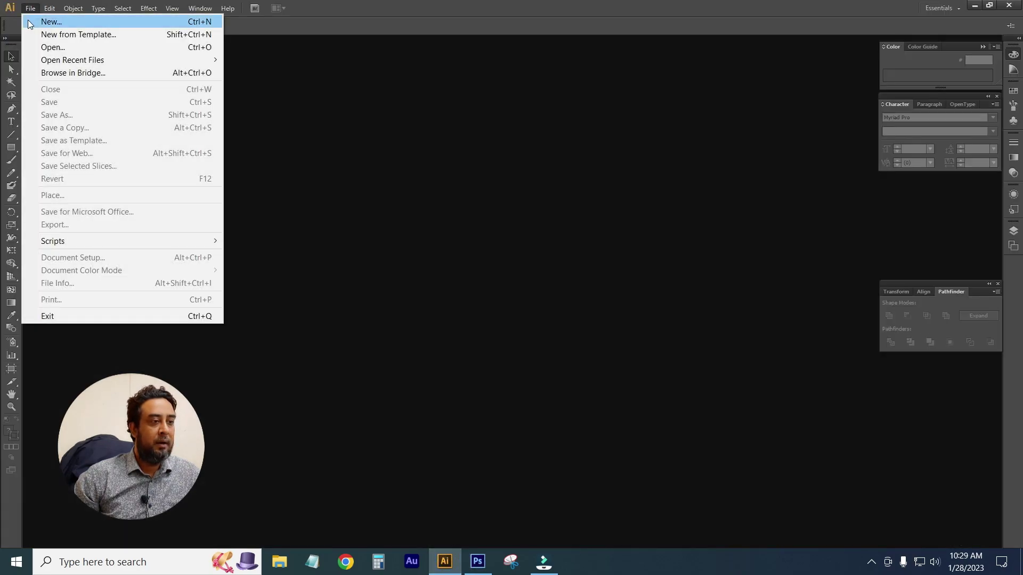
click(44, 23)
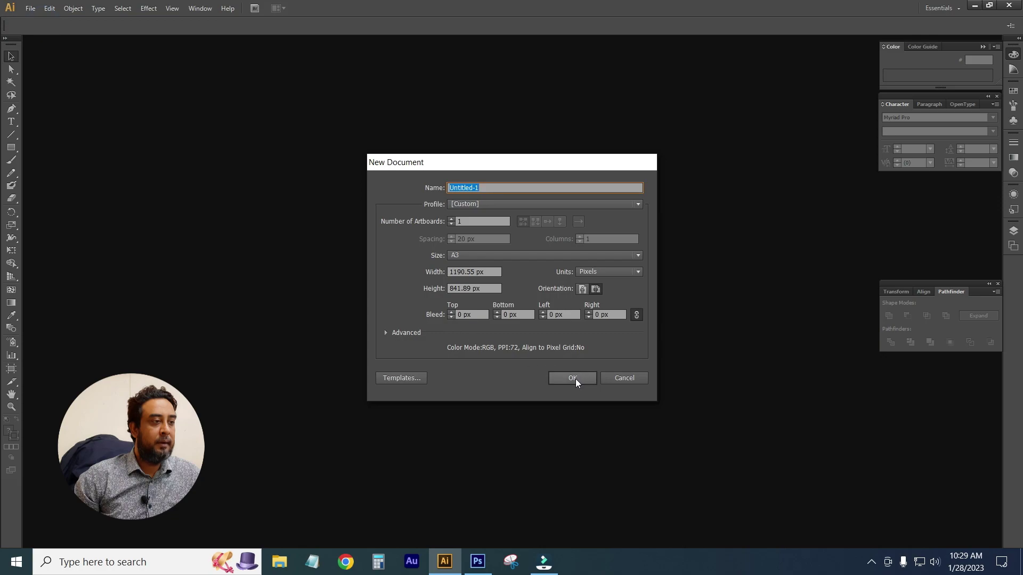
click(509, 255)
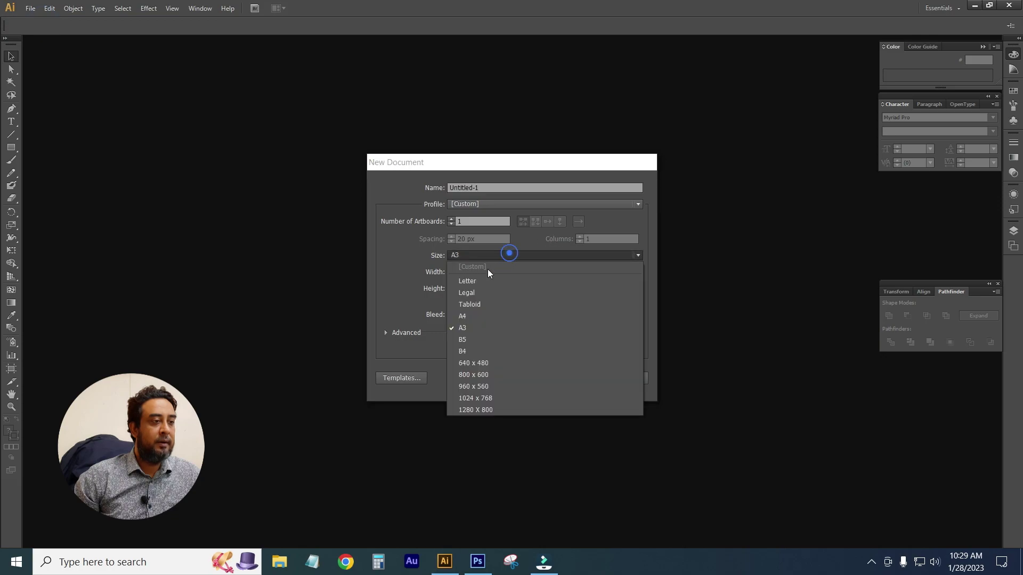
click(465, 321)
click(574, 377)
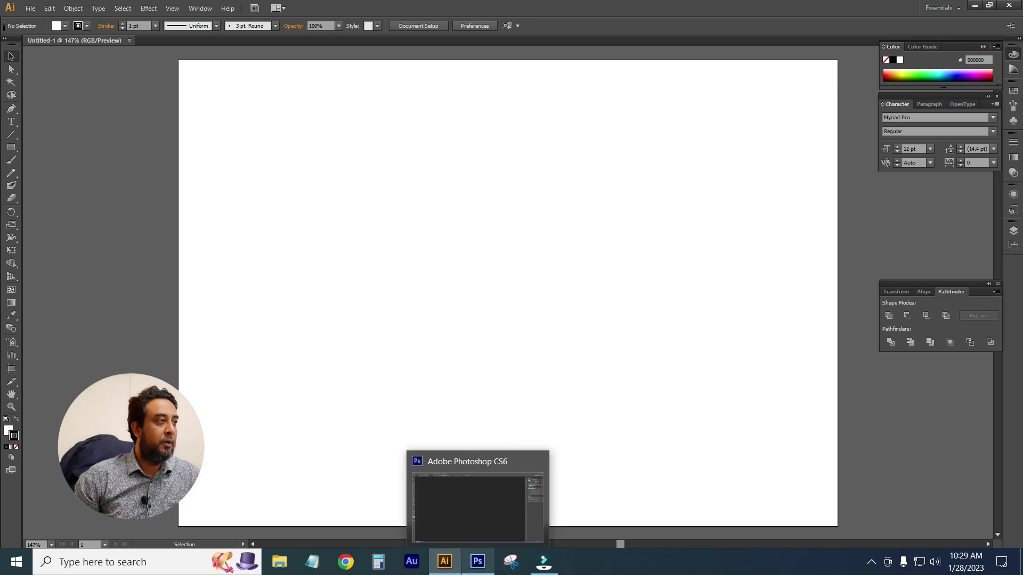
click(477, 561)
Create a default-size Photoshop document, convert its Background to Layer 0, and zoom to 200%
click(30, 8)
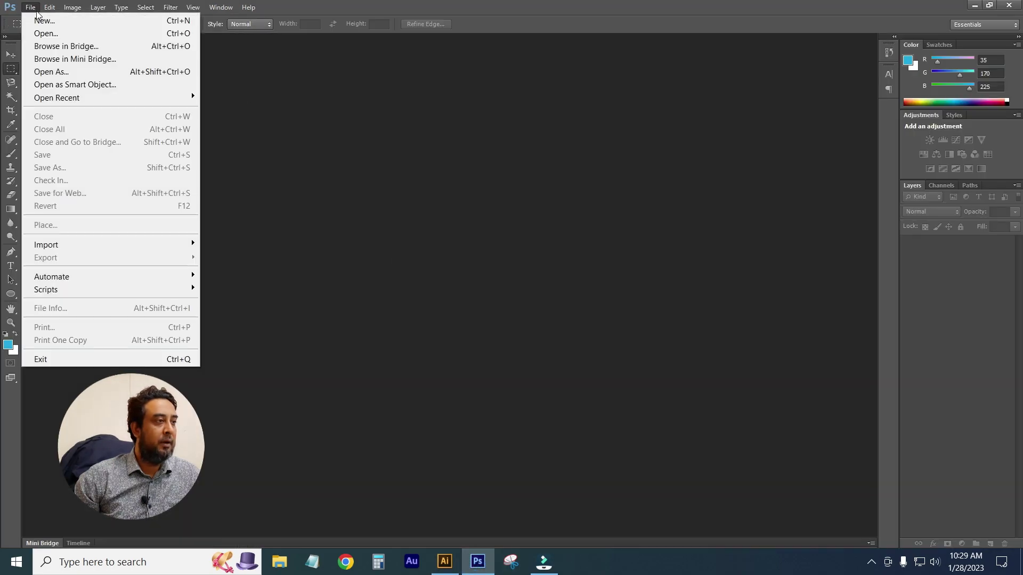
click(331, 99)
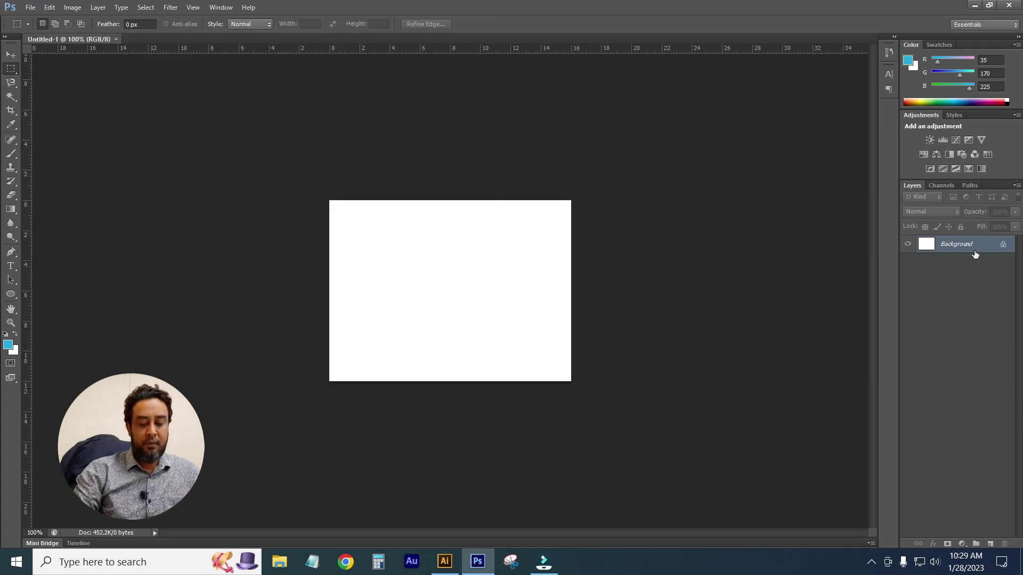
double_click(959, 244)
click(607, 178)
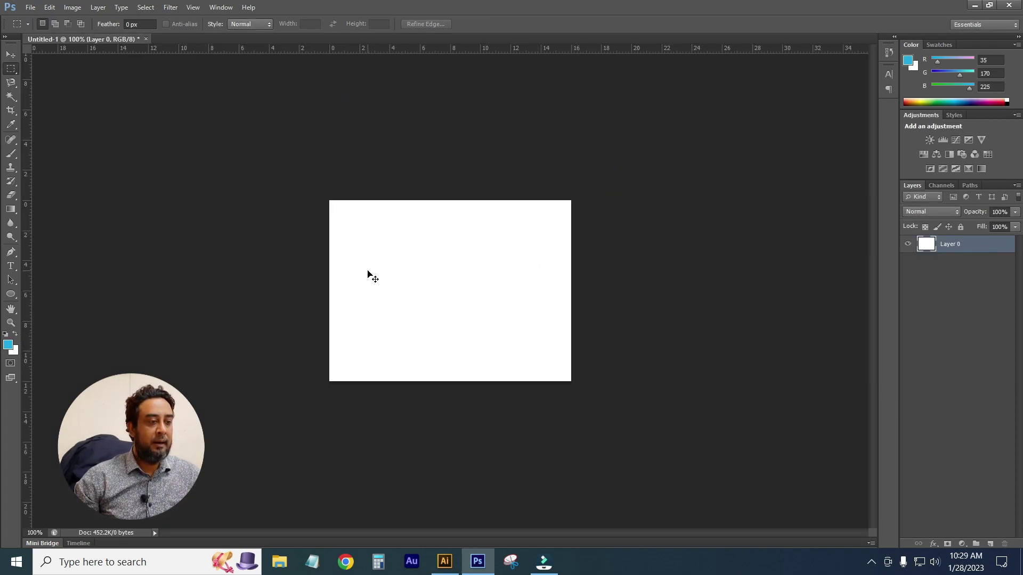
key(ctrl+plus)
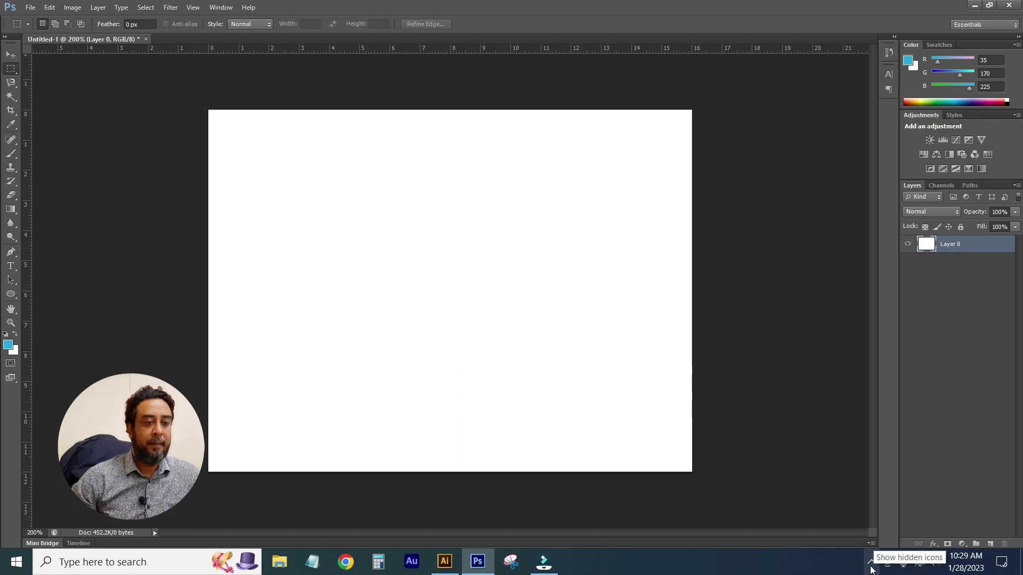
Inspect the hidden system tray icons
click(871, 563)
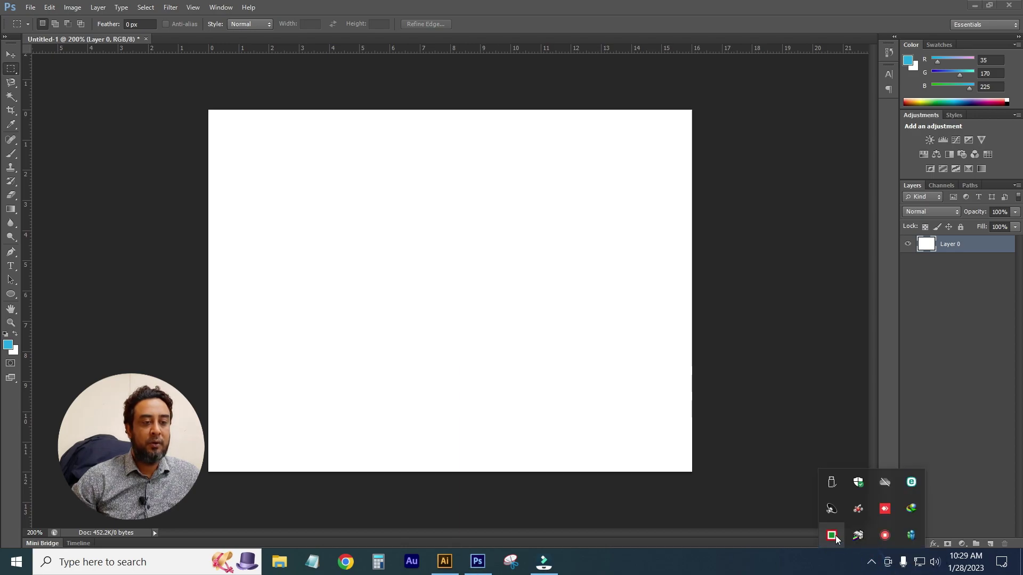
click(831, 535)
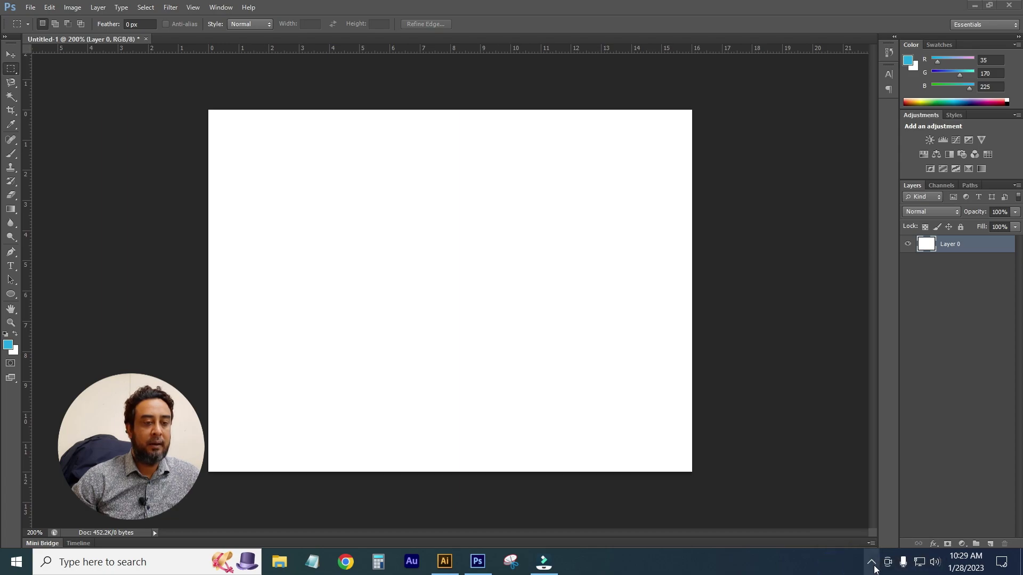
click(872, 563)
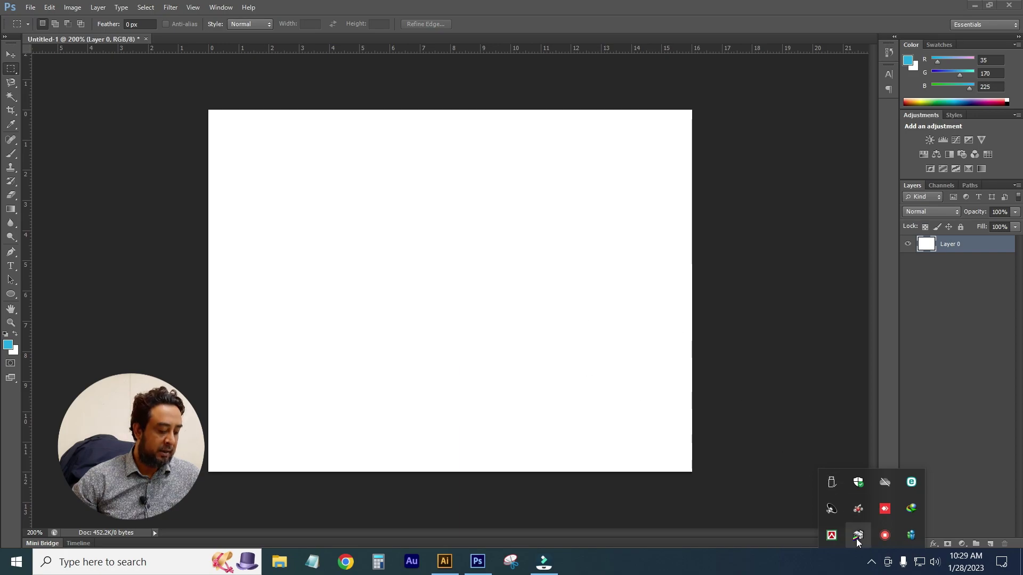
Launch Bijoy Bayanno through a 'bij' Windows search and confirm its tray icon
click(120, 563)
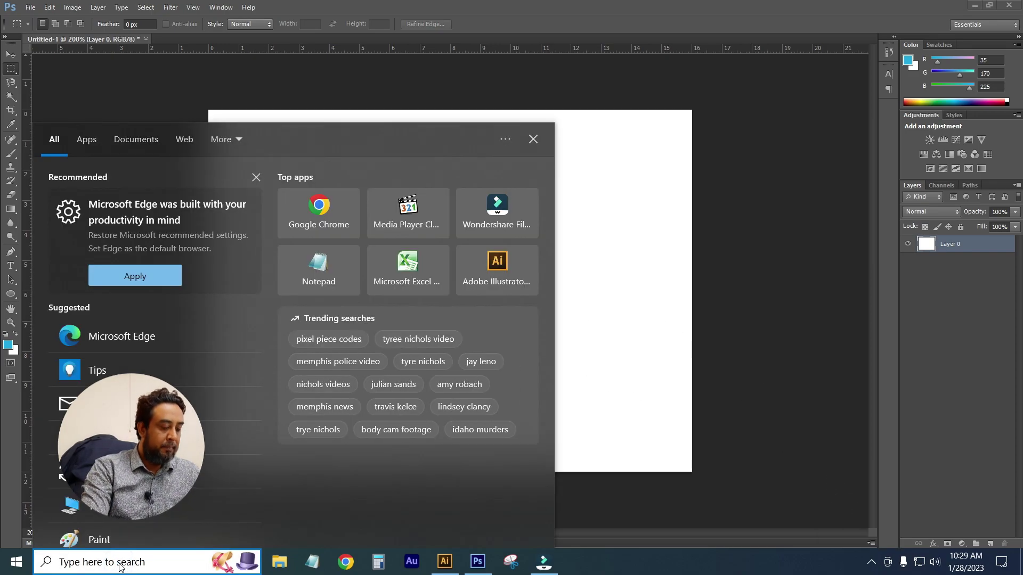
text(b)
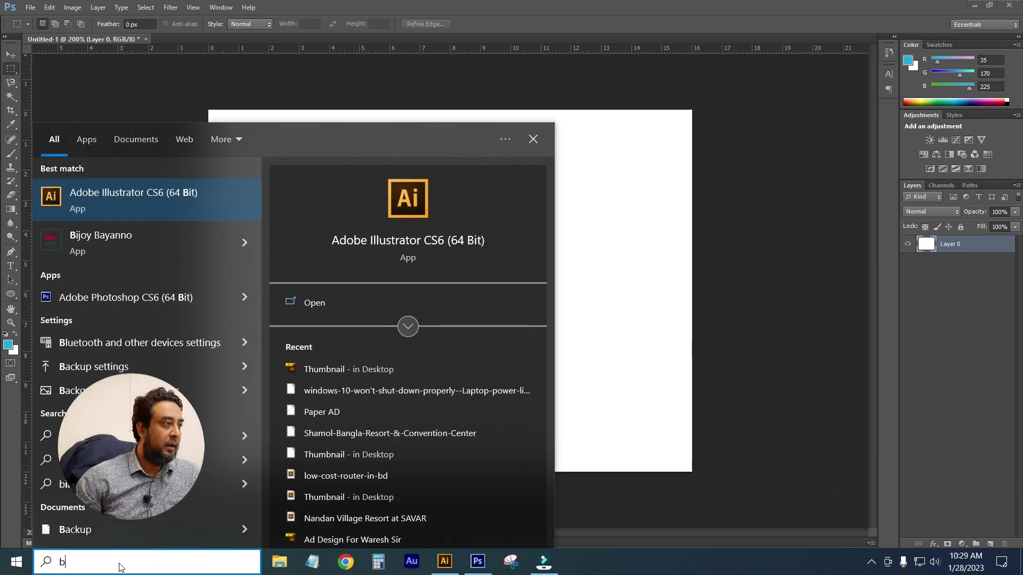
text(ij)
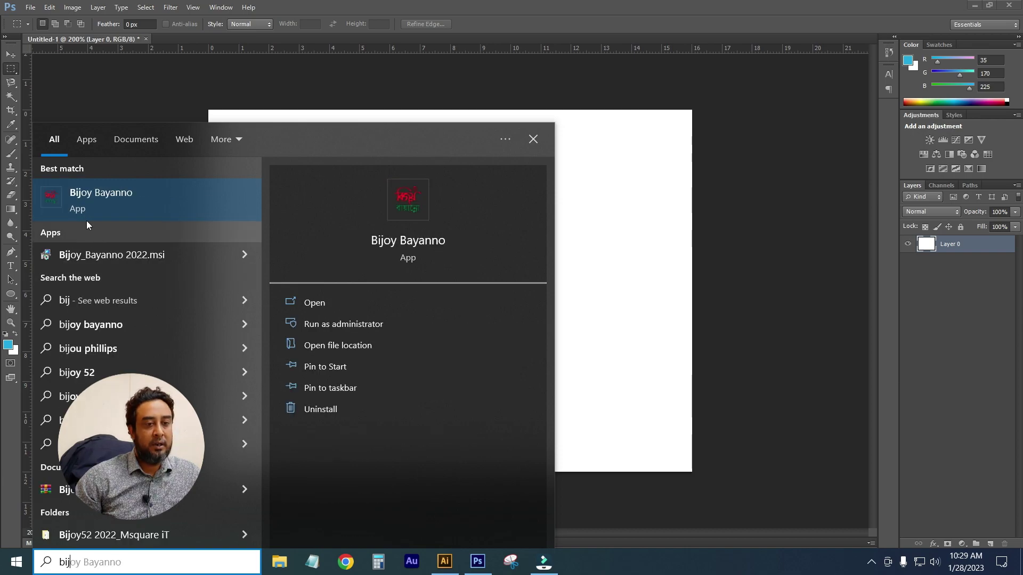
click(85, 205)
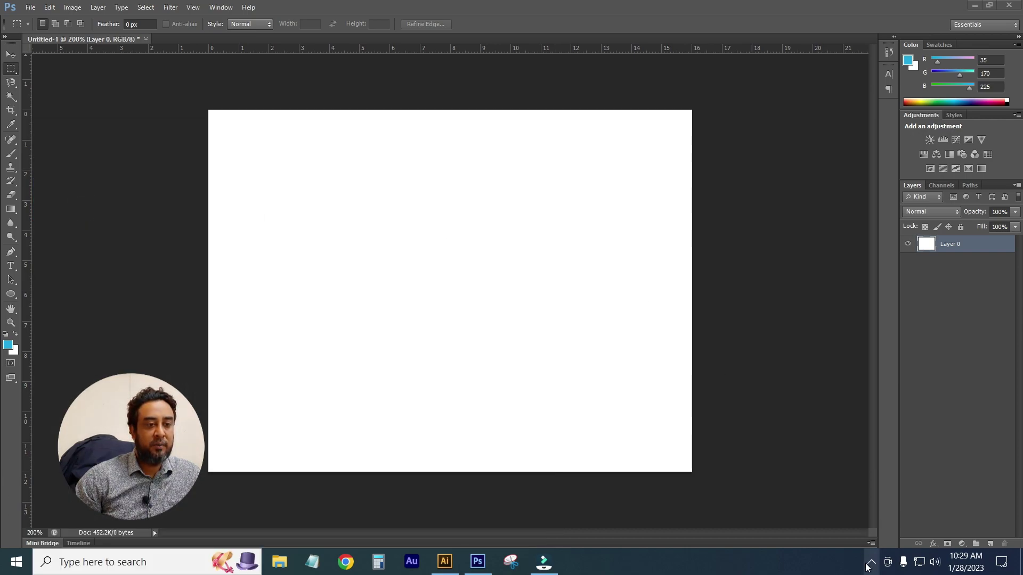
click(867, 565)
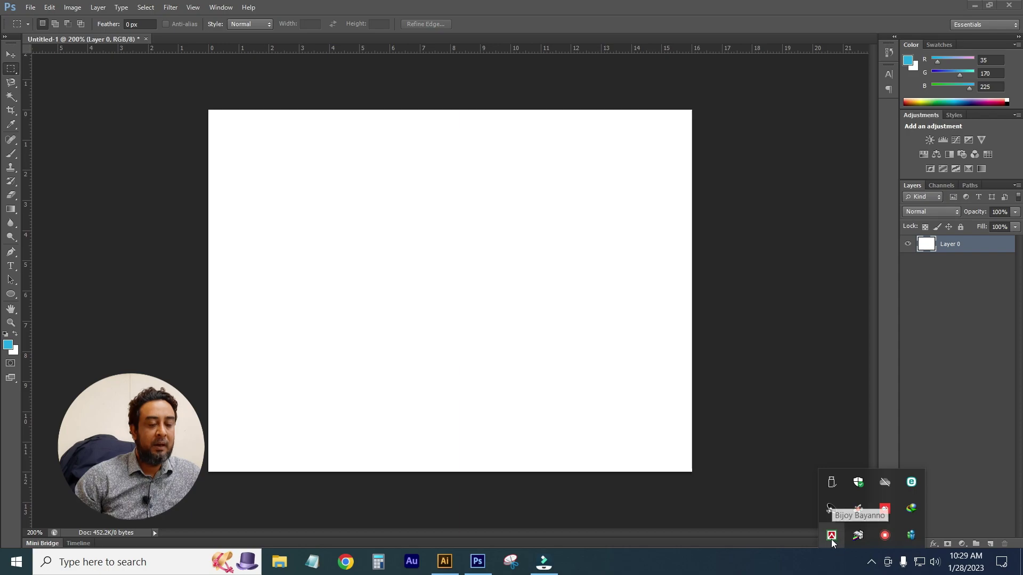
click(299, 192)
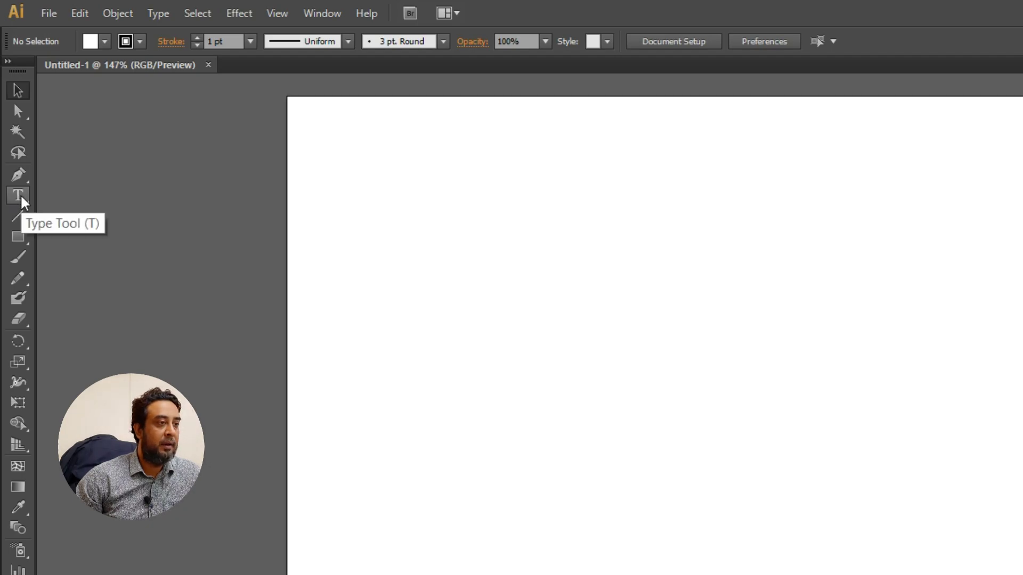
Place a type point near the artboard centre and set it to SutonnyMJ at 72 pt
click(21, 200)
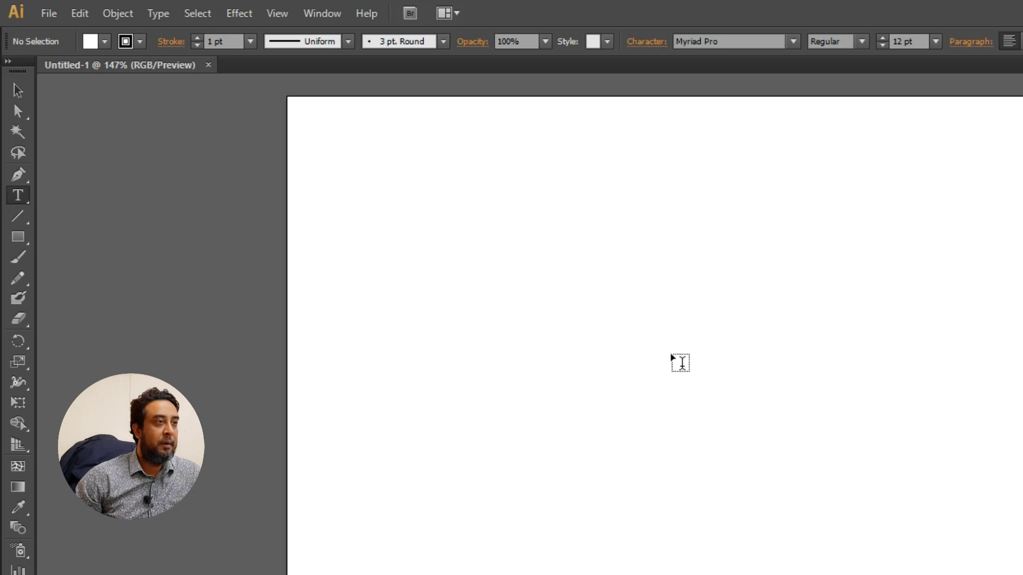
click(651, 358)
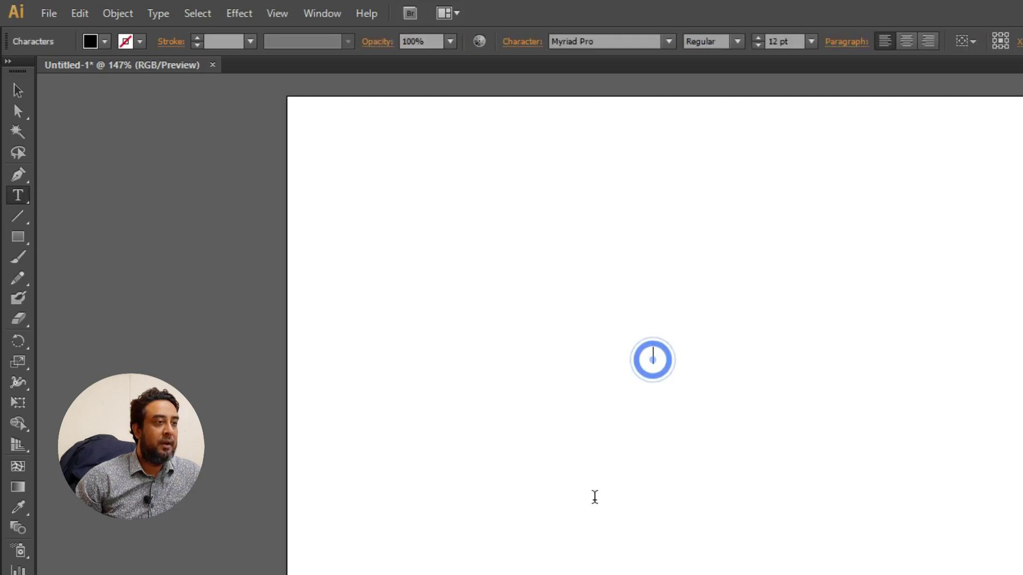
click(811, 41)
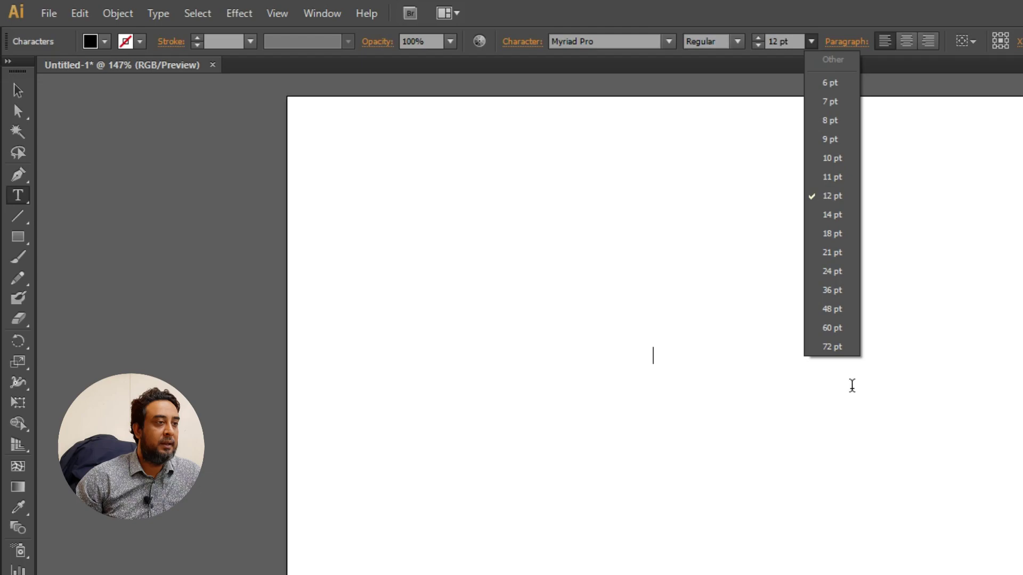
click(832, 347)
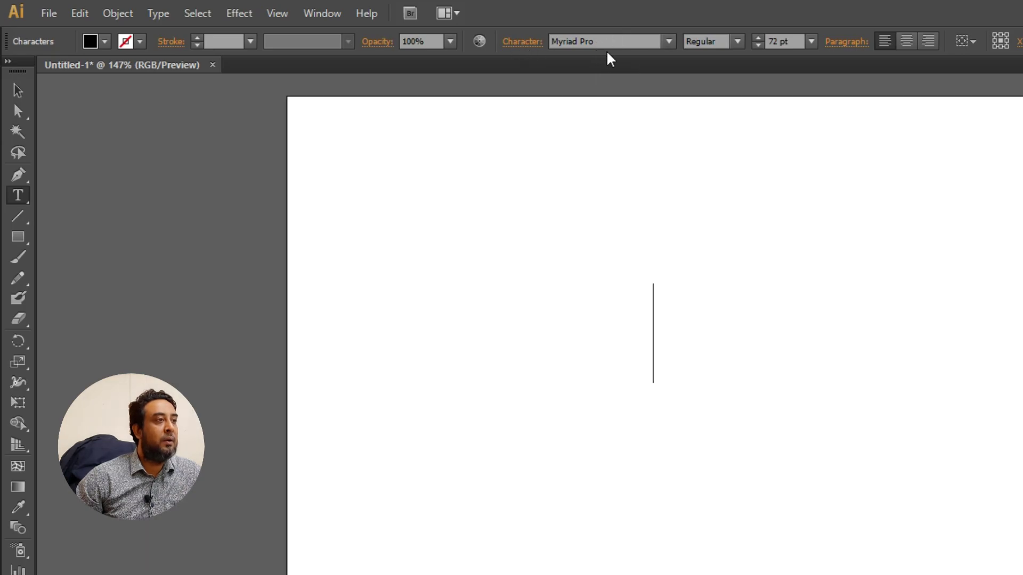
click(617, 45)
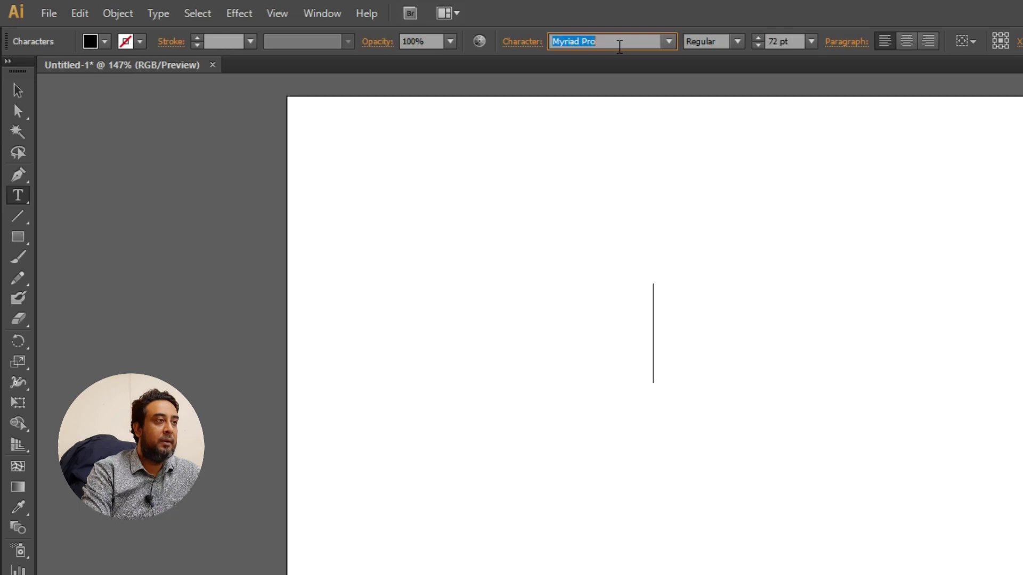
text(SutonnyMJ)
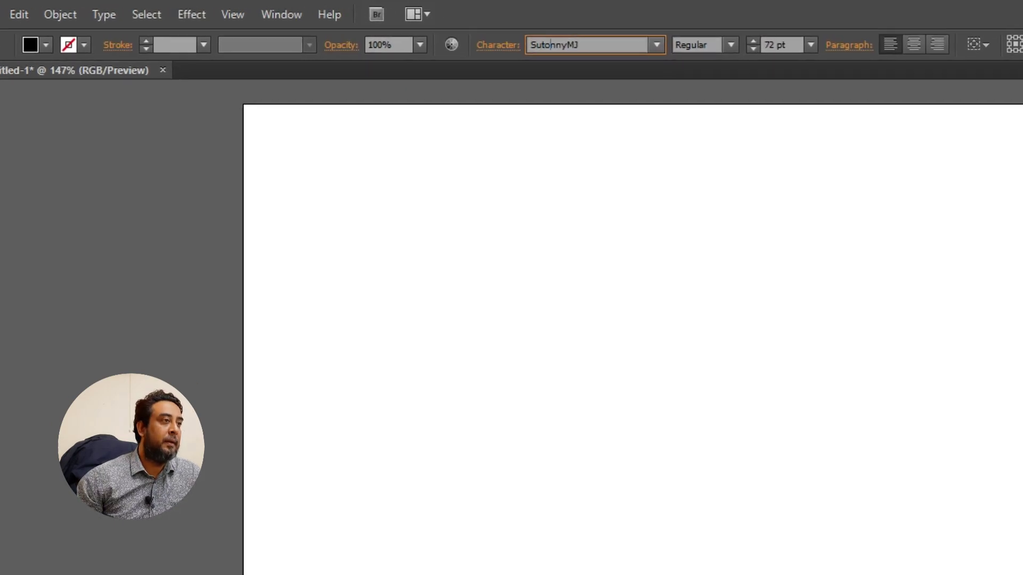
click(568, 52)
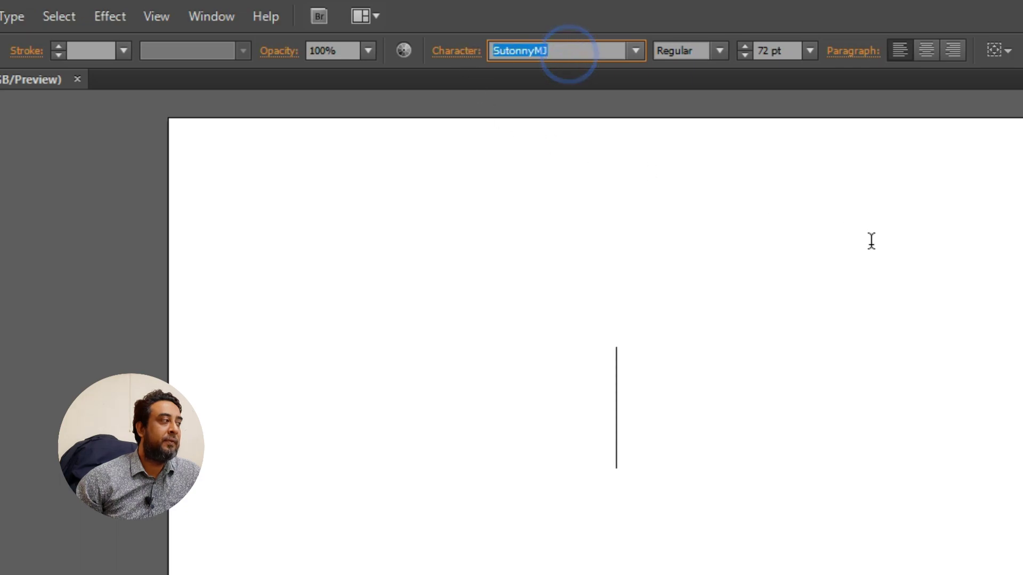
click(597, 418)
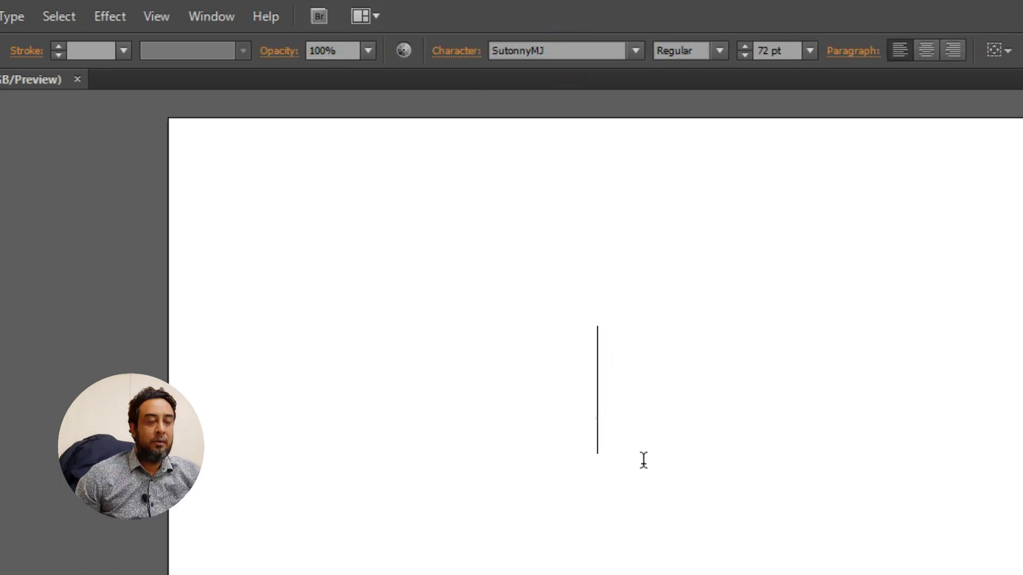
Toggle Bijoy to Bangla with Ctrl+Alt+B and place a new text point on the artboard
click(568, 45)
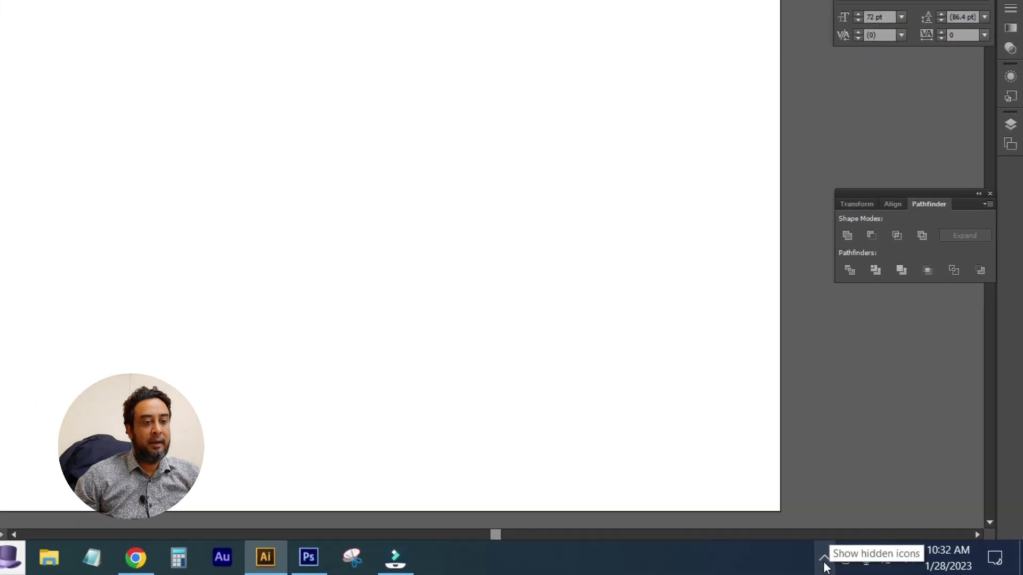
click(871, 565)
key(ctrl+alt+b)
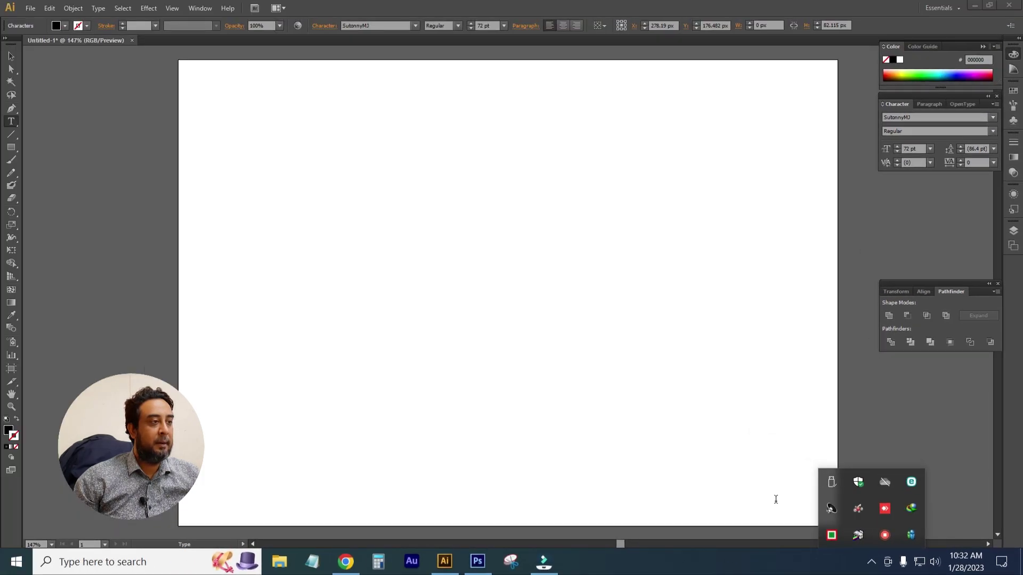
click(376, 212)
Type the Bangla lines আশাকরি আপনার, সমস্যার, সমাধান, পেয়েছেন on the artboard
click(383, 26)
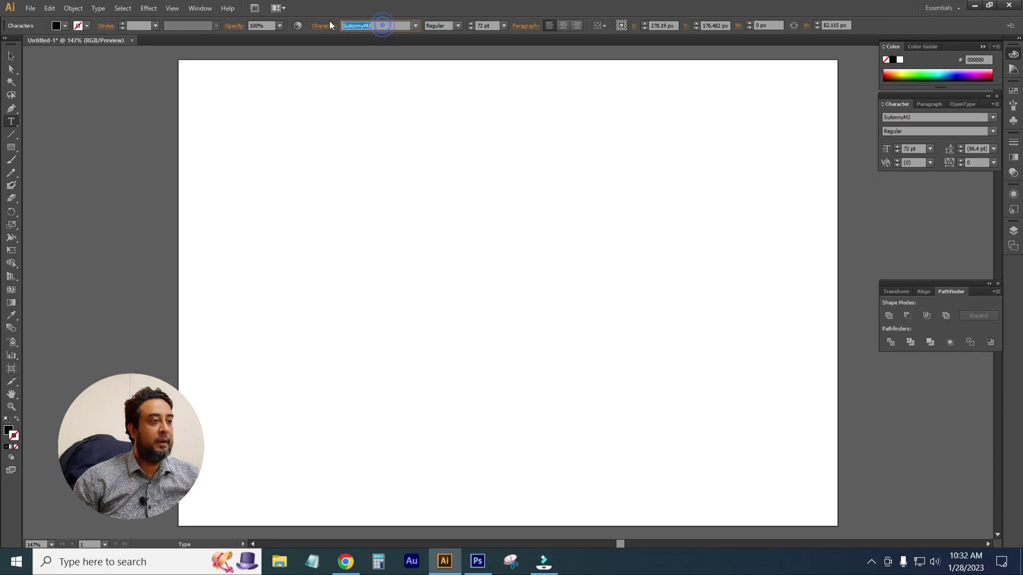
click(400, 197)
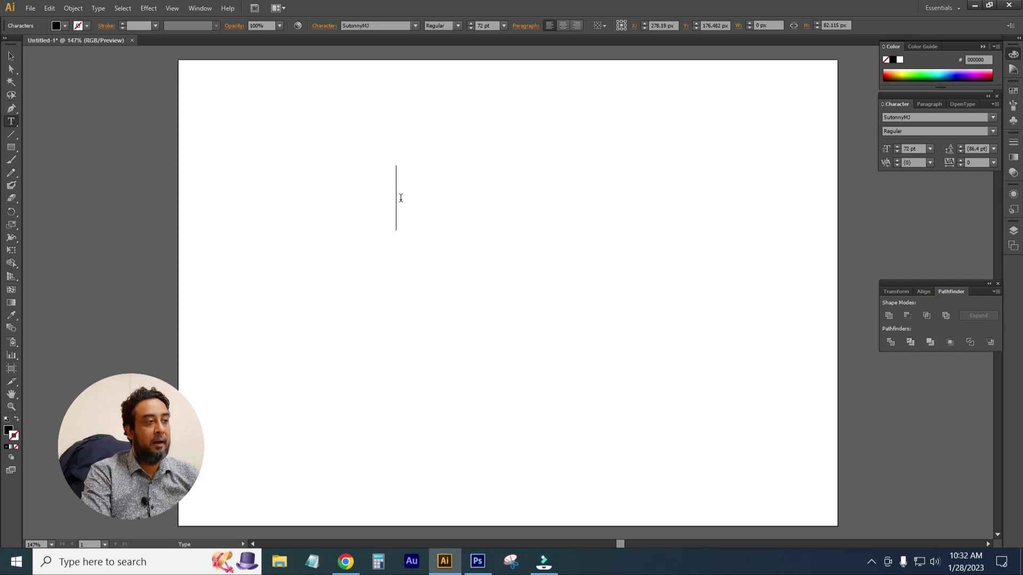
text(Av)
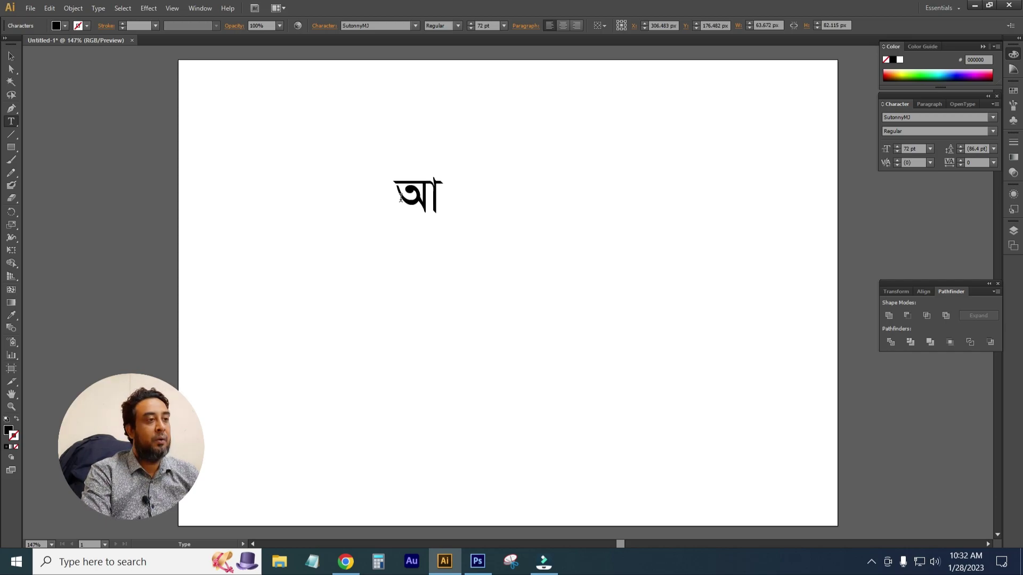
text(kvKwi Av)
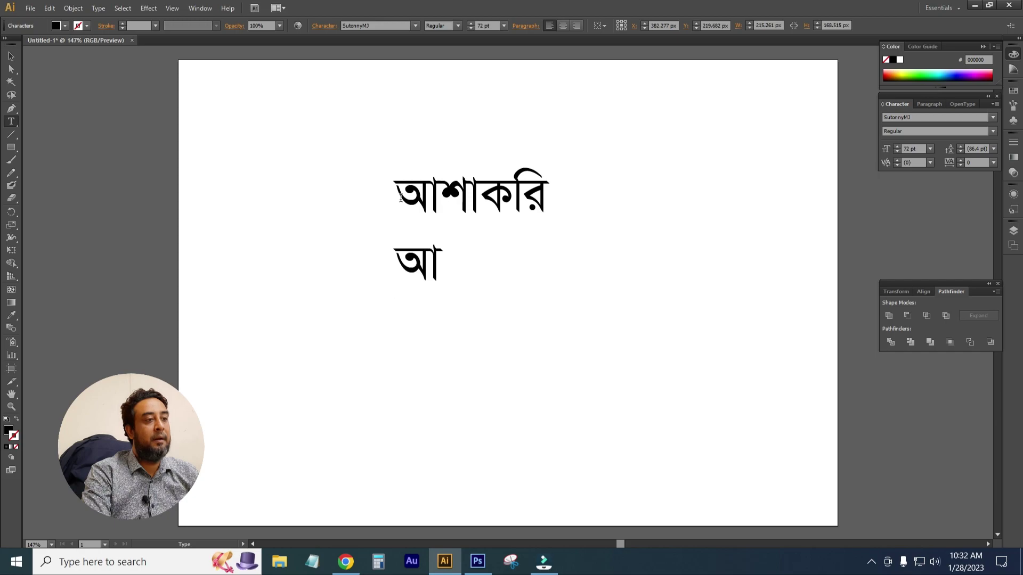
text(cbvi)
key(Return)
text(mgm¨v)
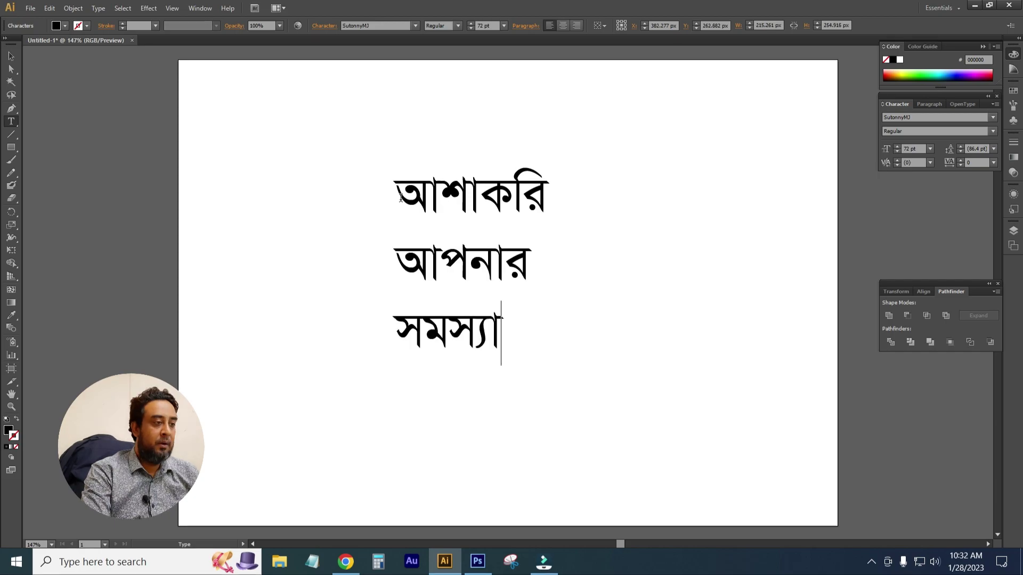
text(i)
key(Return)
text(mg)
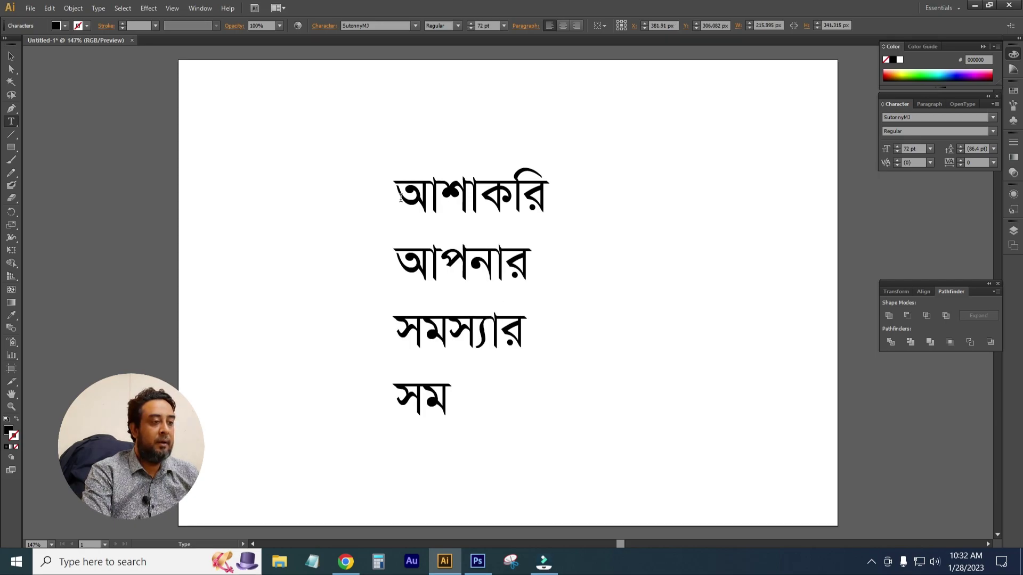
text(a)
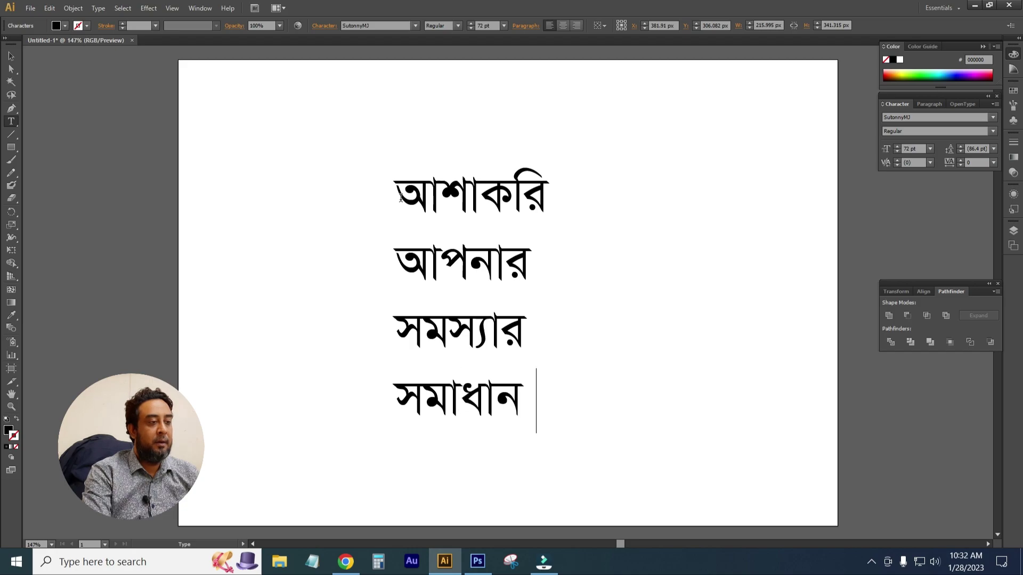
key(Return)
text(‡Wc)
key(BackSpace)
key(BackSpace)
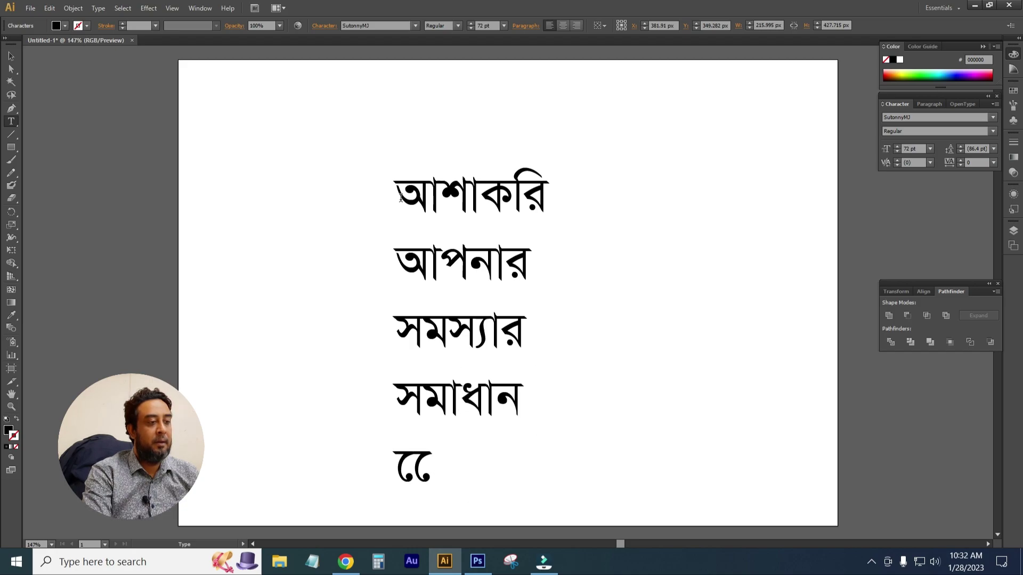
text(c‡q‡)
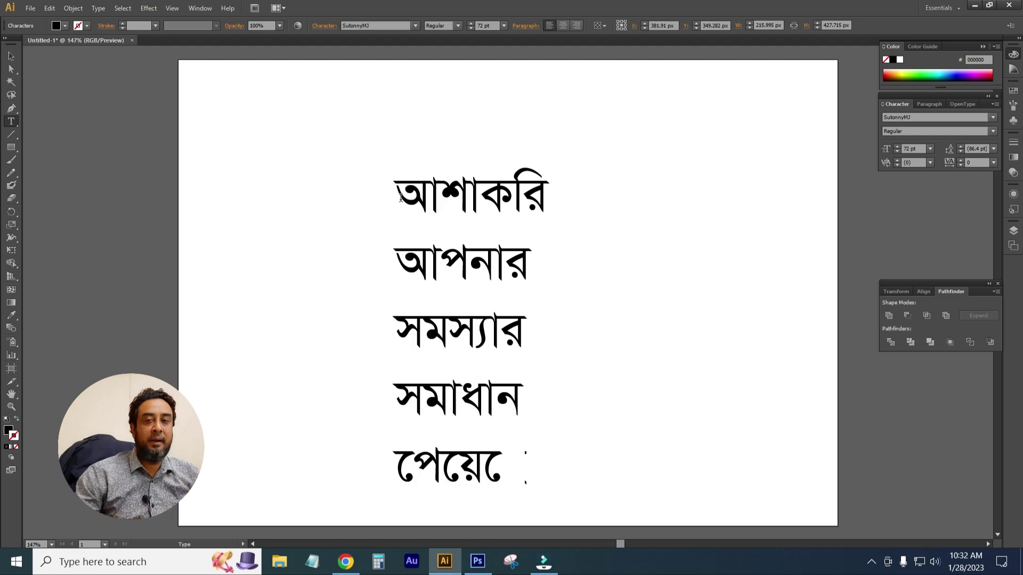
text(Qb)
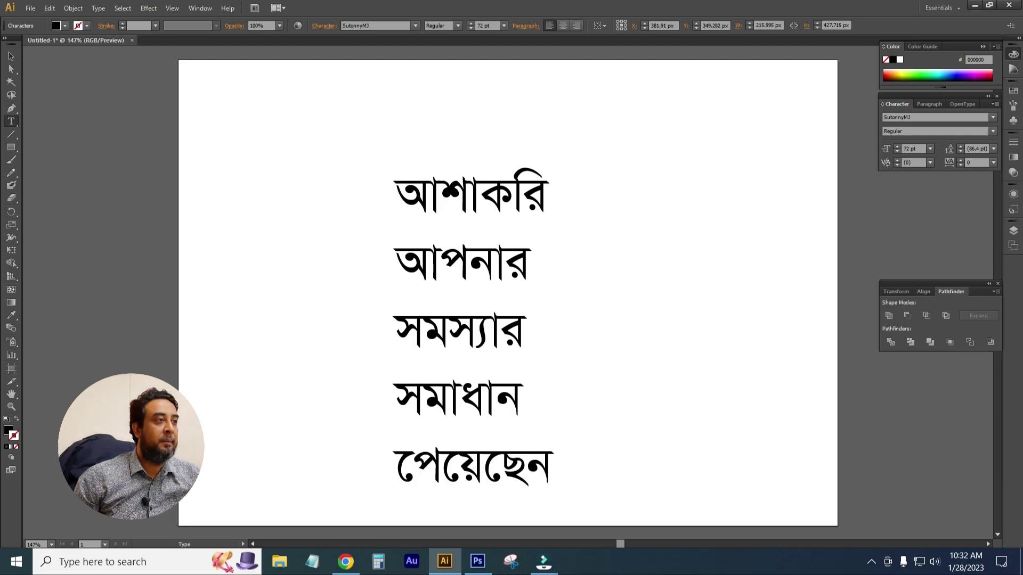
Apply SutonnySushreeMJ to all the Bangla text and preview it
click(384, 25)
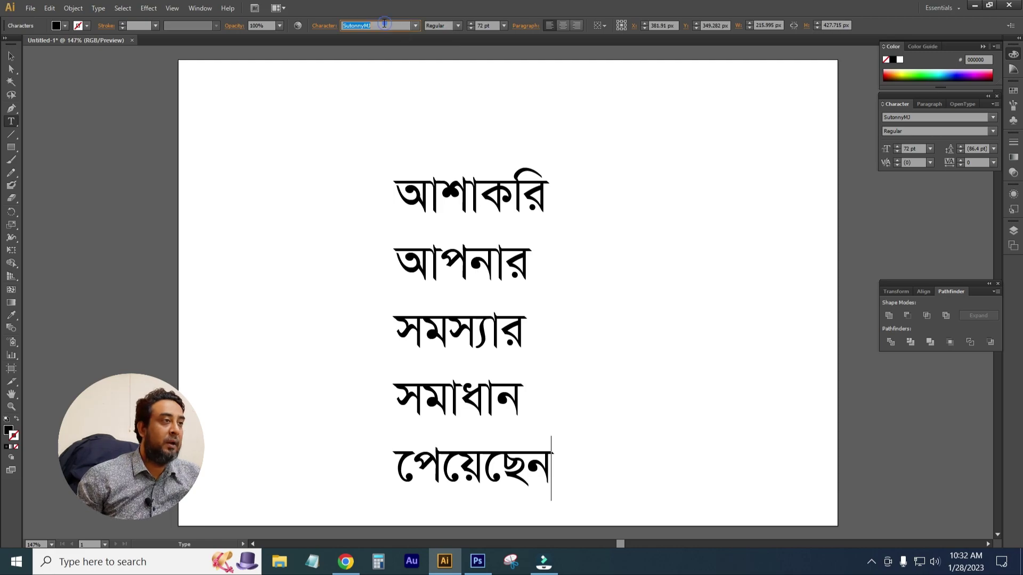
click(415, 26)
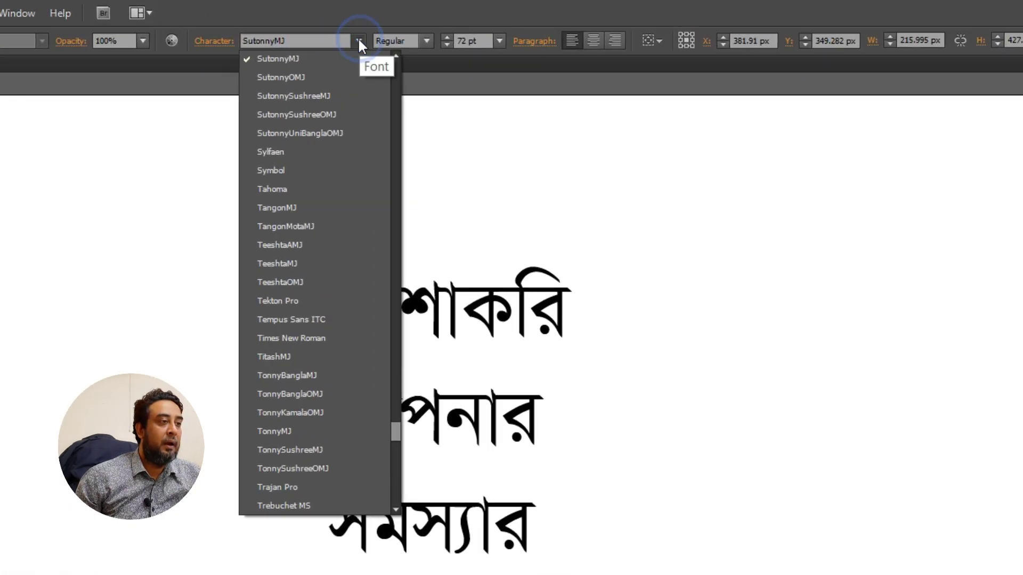
click(367, 56)
key(ctrl+a)
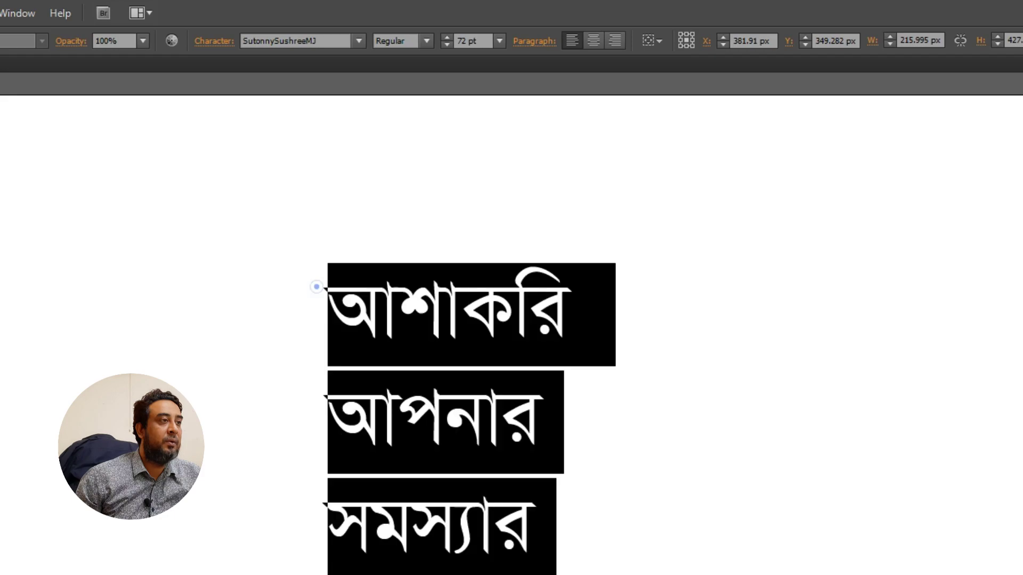
click(358, 40)
click(324, 93)
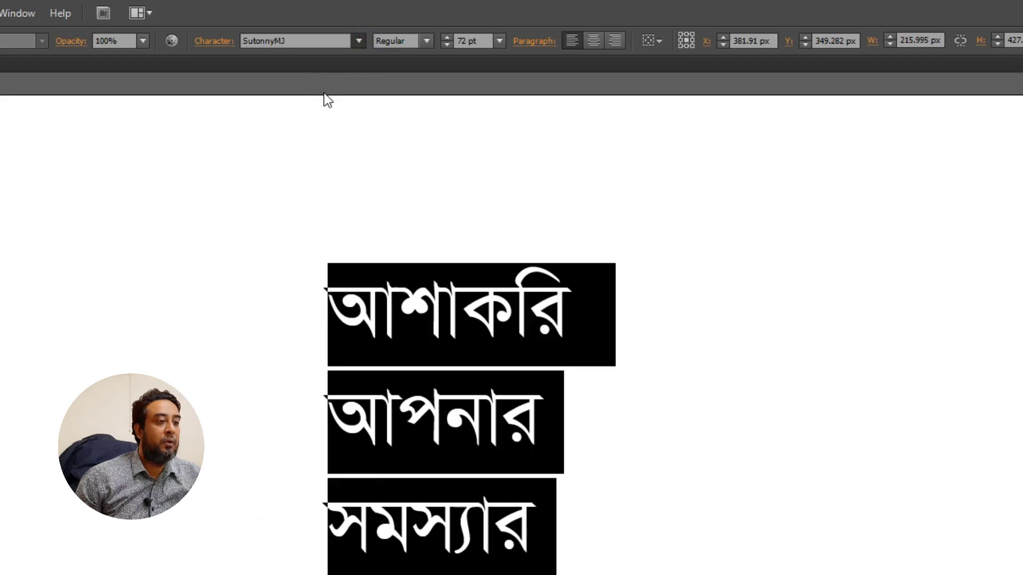
click(492, 488)
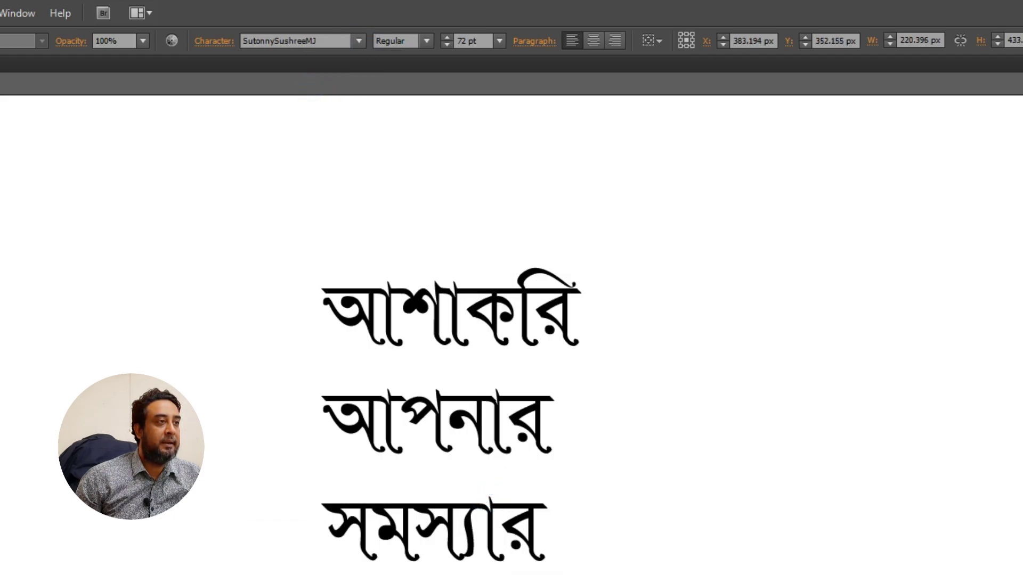
Change all the Bangla text to TangonMJ and preview it
key(ctrl+a)
click(359, 40)
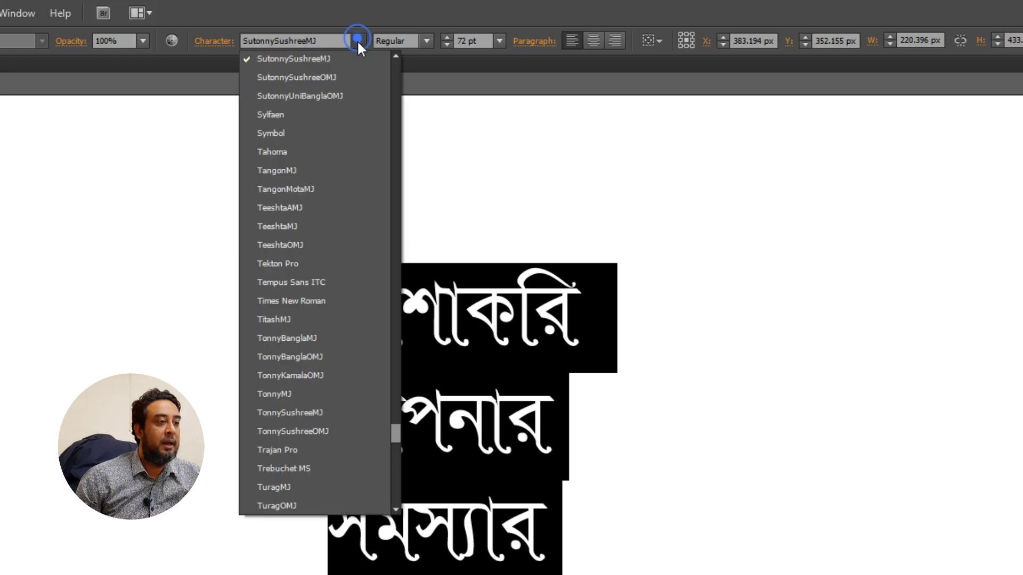
click(369, 107)
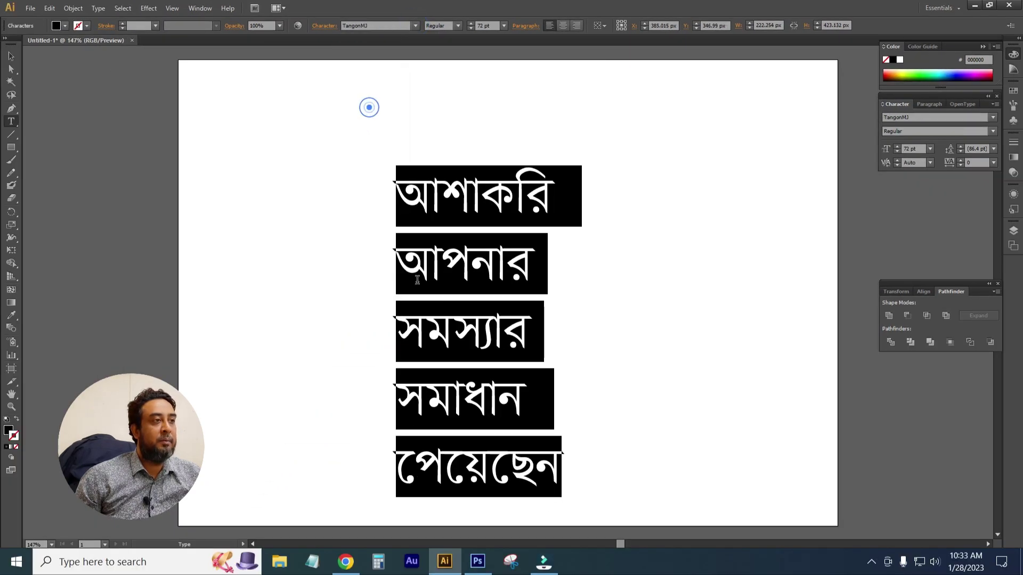
click(457, 333)
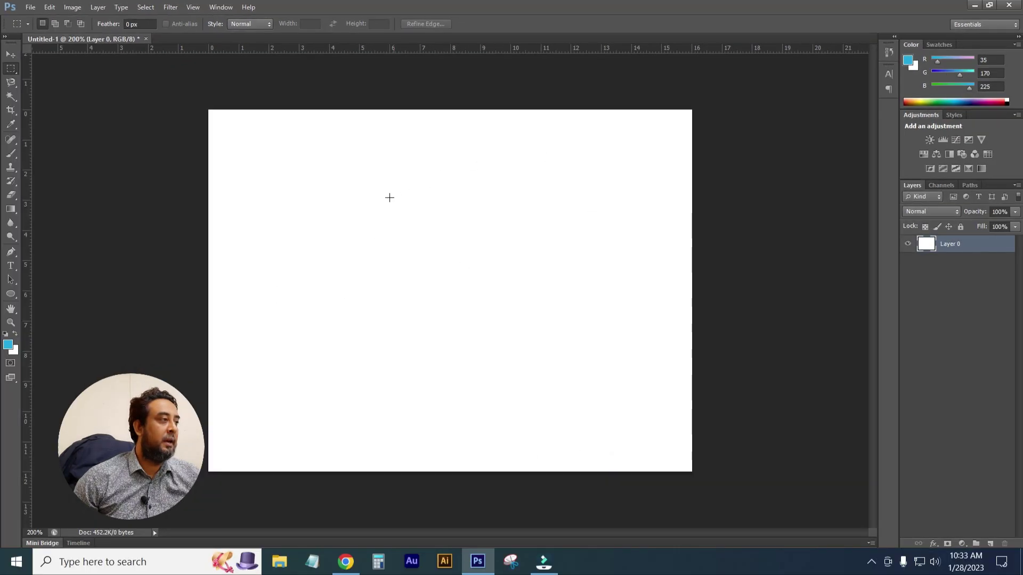
Place a Horizontal Type point on the canvas and set the font to SutonnyMJ via 'Sutonny'
click(12, 266)
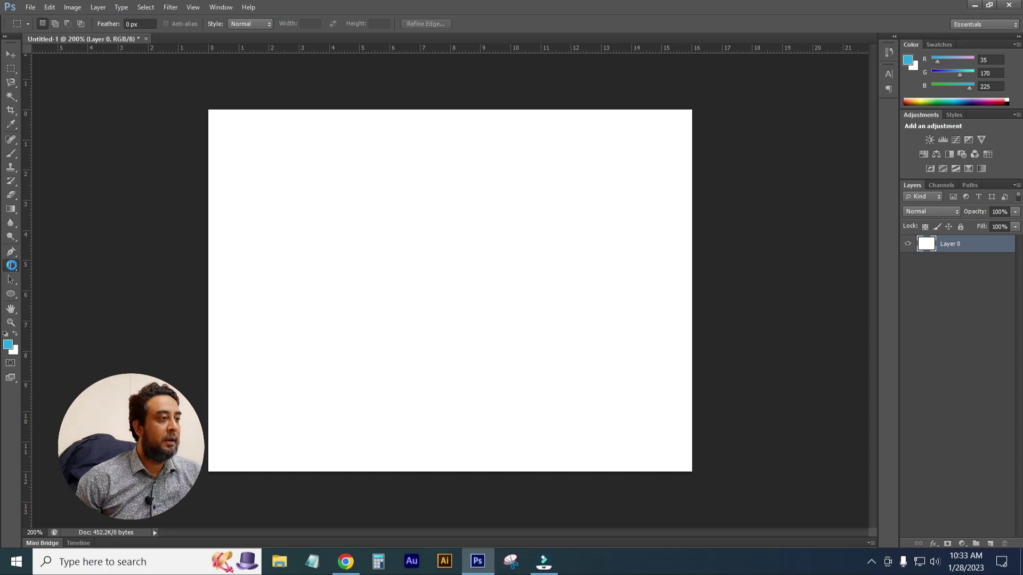
click(337, 249)
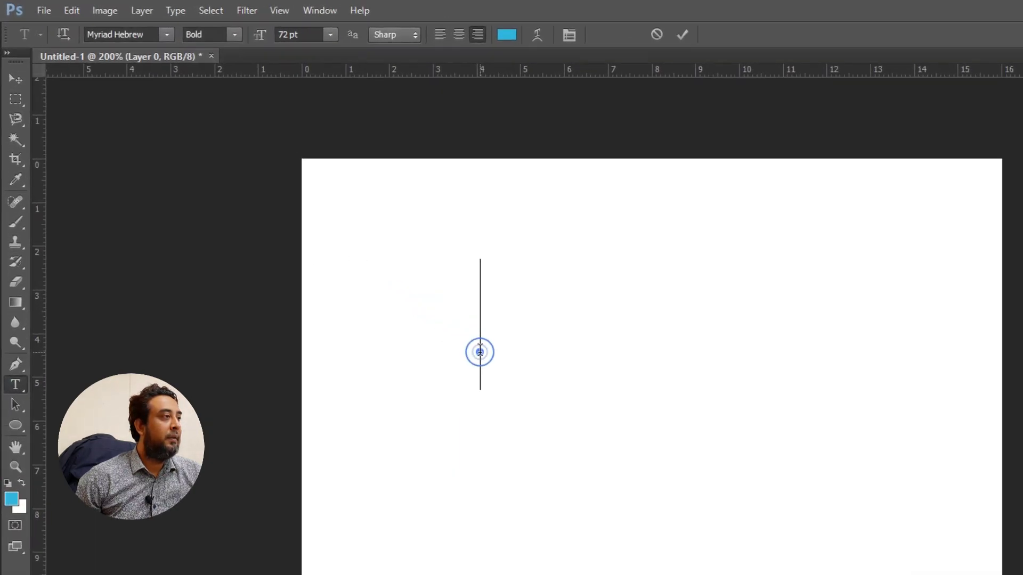
click(158, 36)
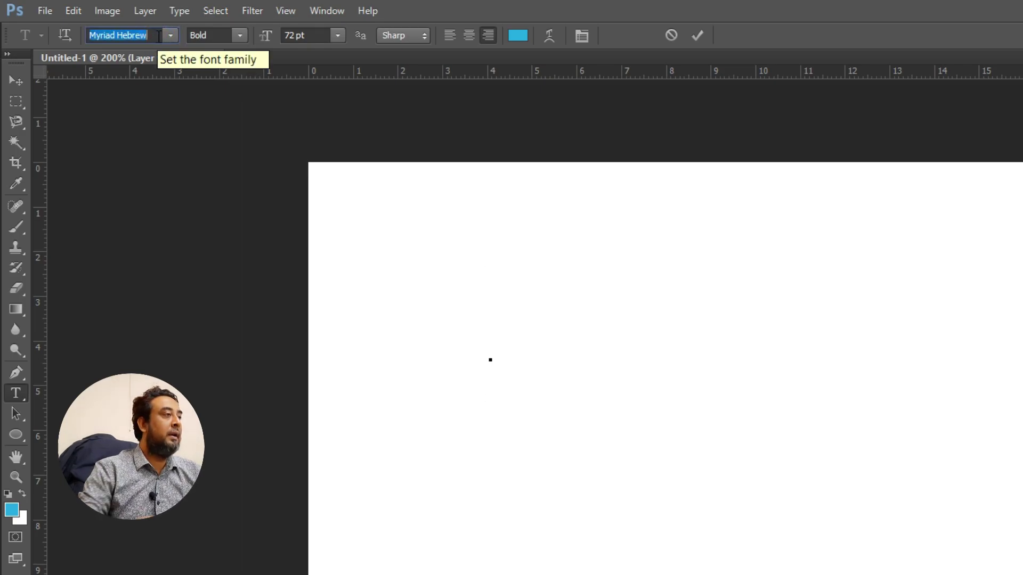
text(Sutonny)
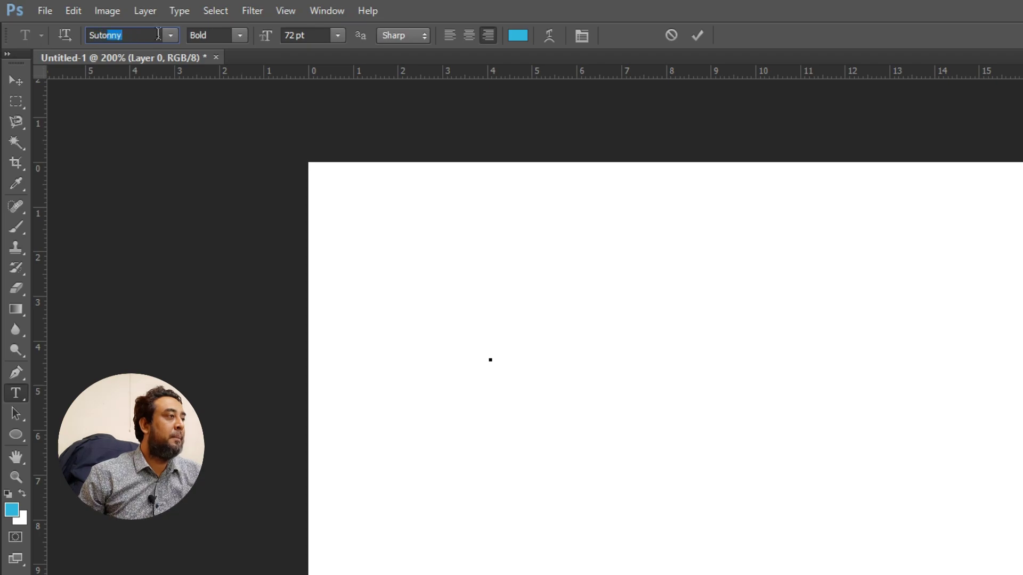
click(144, 35)
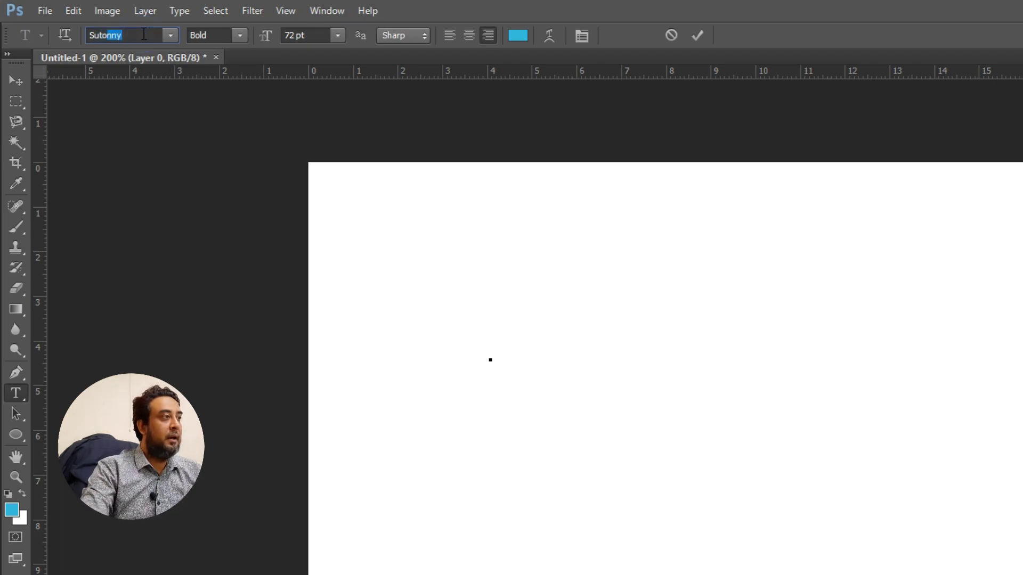
key(Down)
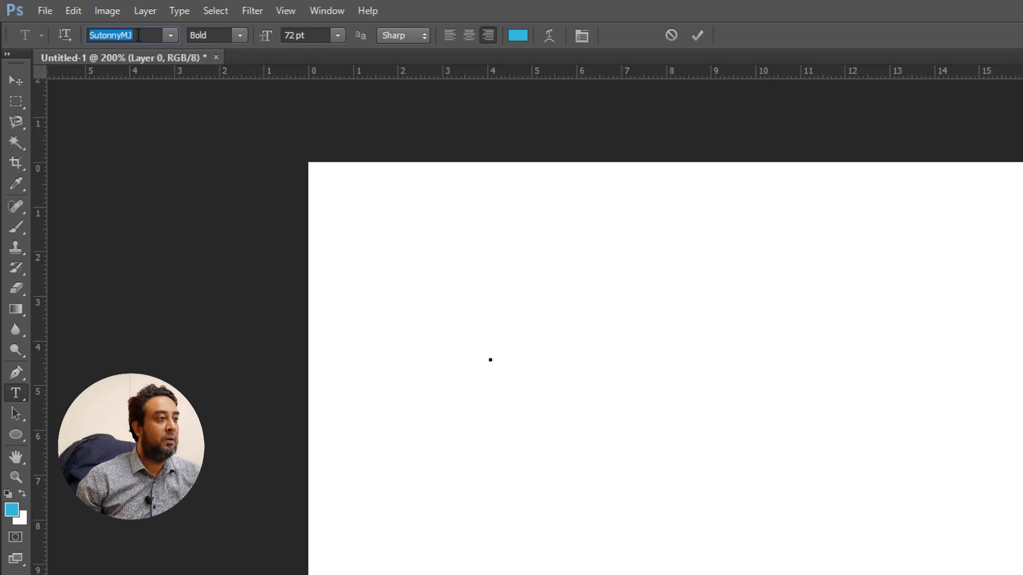
key(Return)
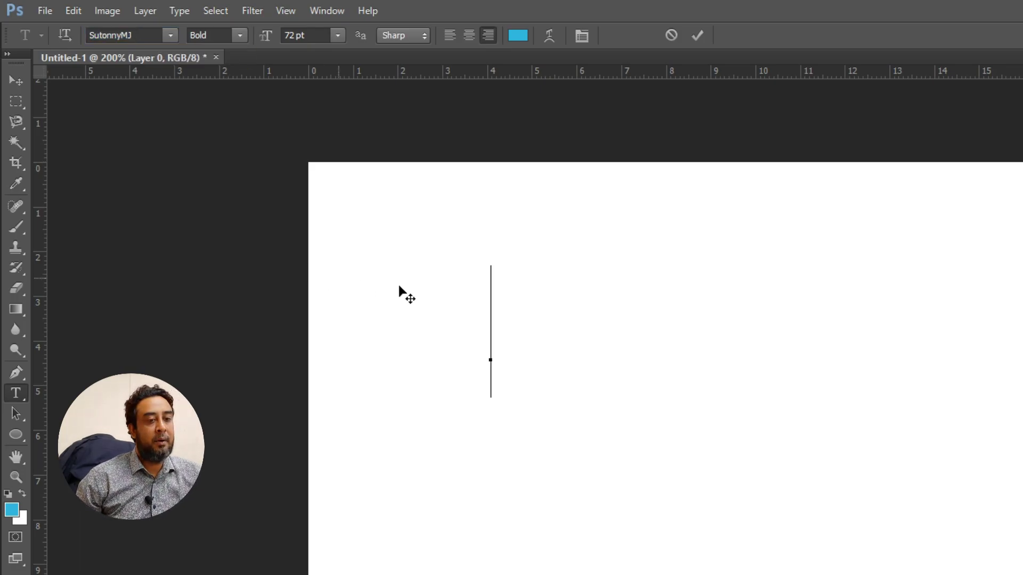
click(481, 313)
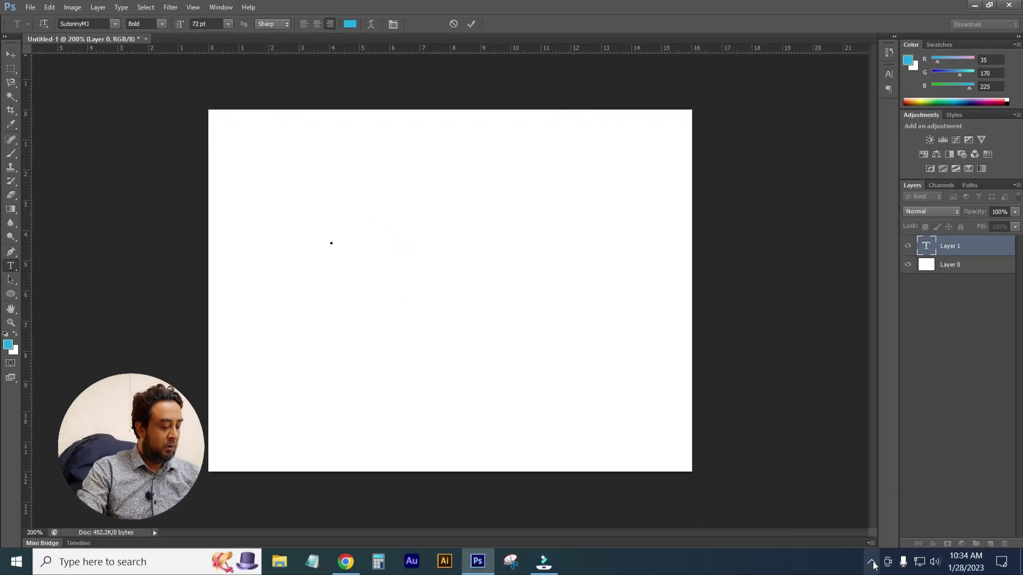
Enable Bijoy Bayanno Bangla input from the tray and return to the canvas text point
click(872, 563)
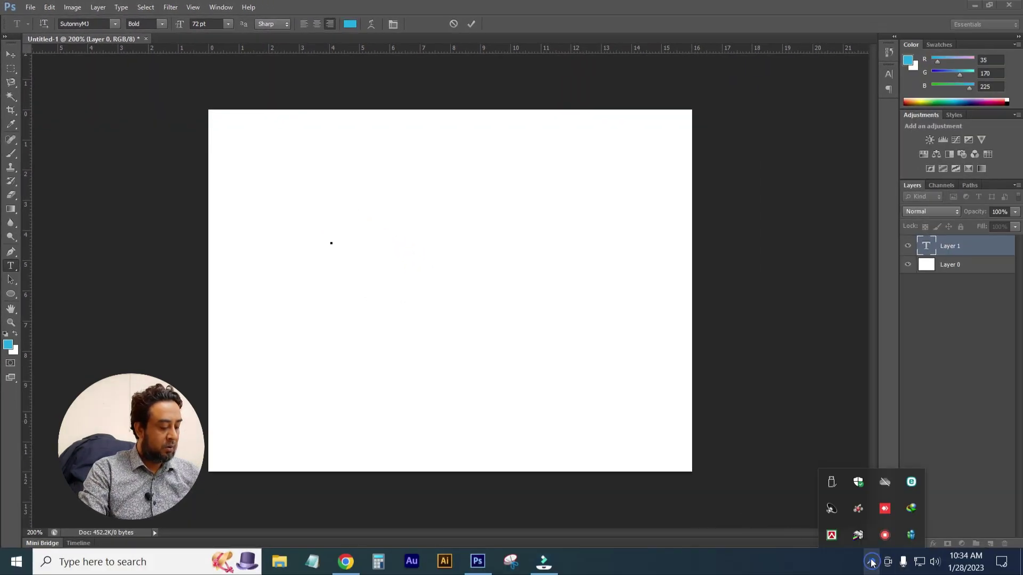
click(842, 540)
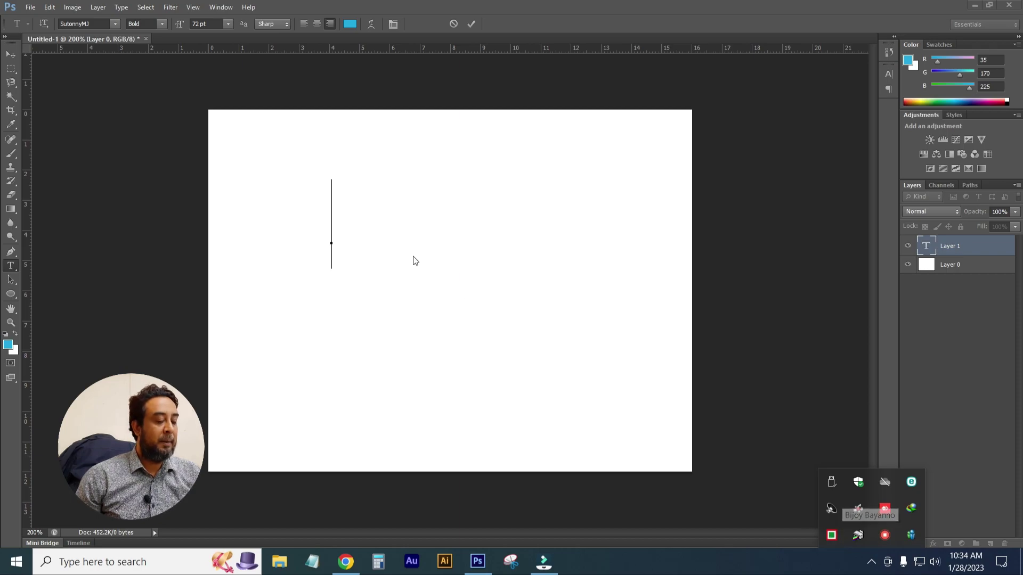
click(345, 216)
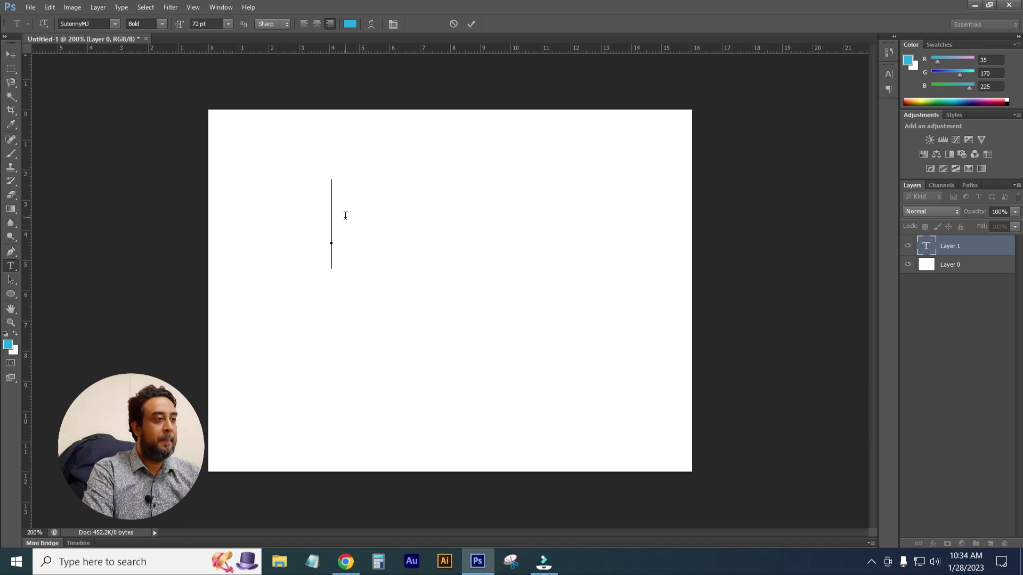
Type the Bangla word 'ধন্যবাদ', commit it, and drag it right fully onto the canvas
text(ধন্যবাদ)
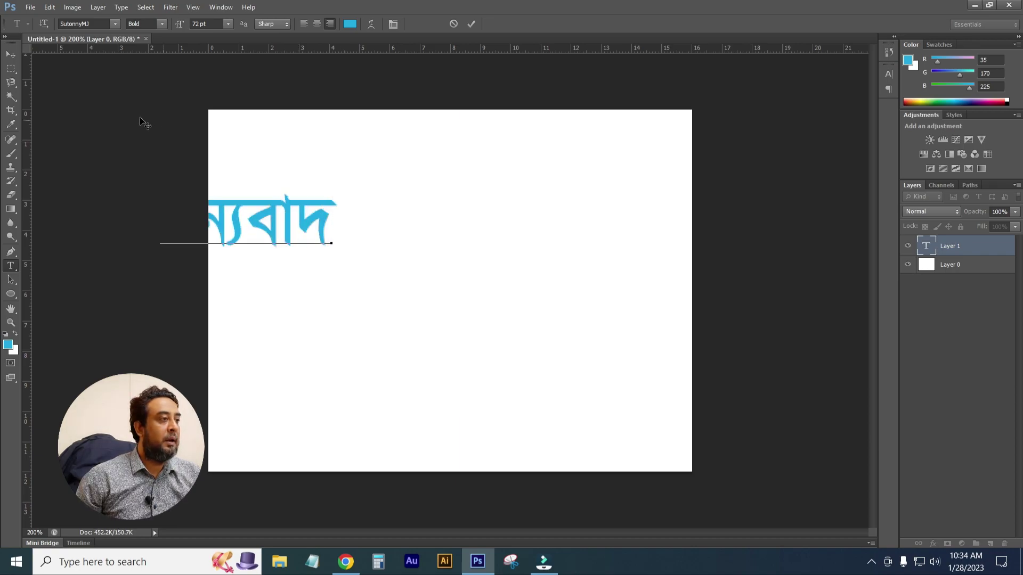
key(ctrl+Return)
key(v)
drag(271, 218, 440, 218)
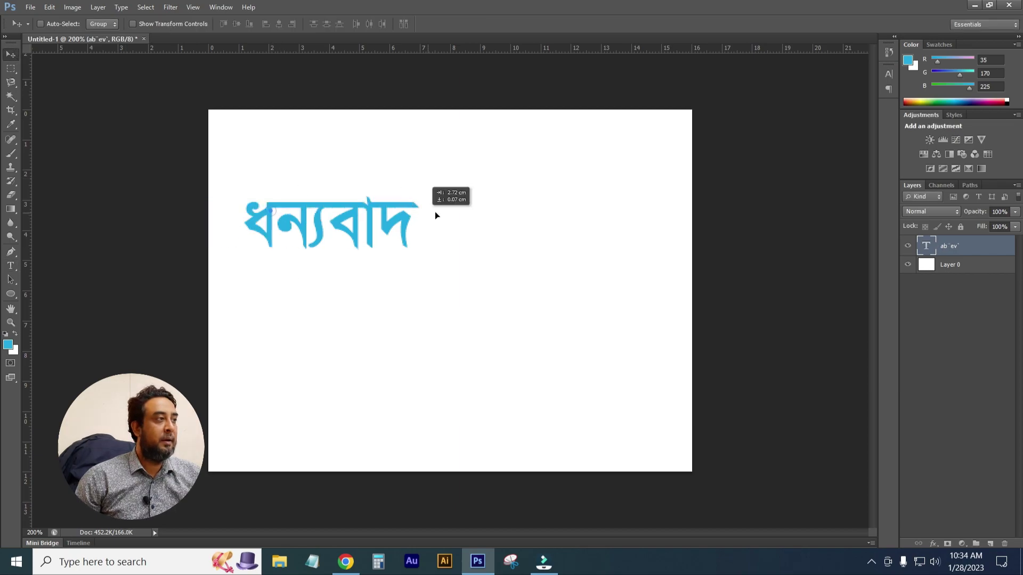